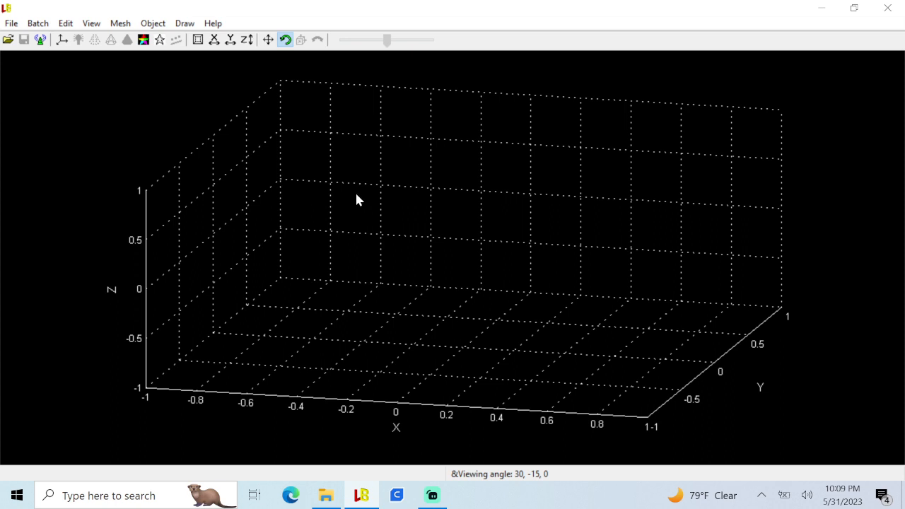
# - Create a new lithophane and set its shape to Balloon
pyautogui.click(11, 23)
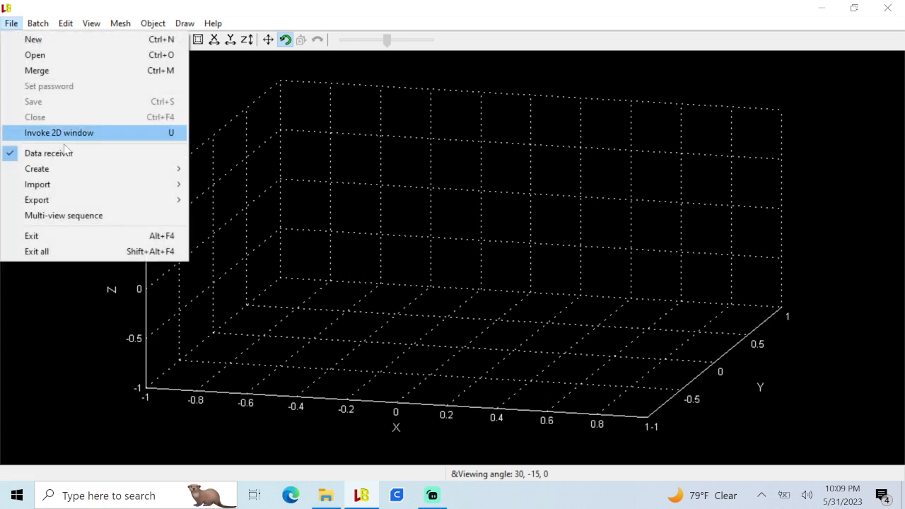
pyautogui.moveTo(69, 173)
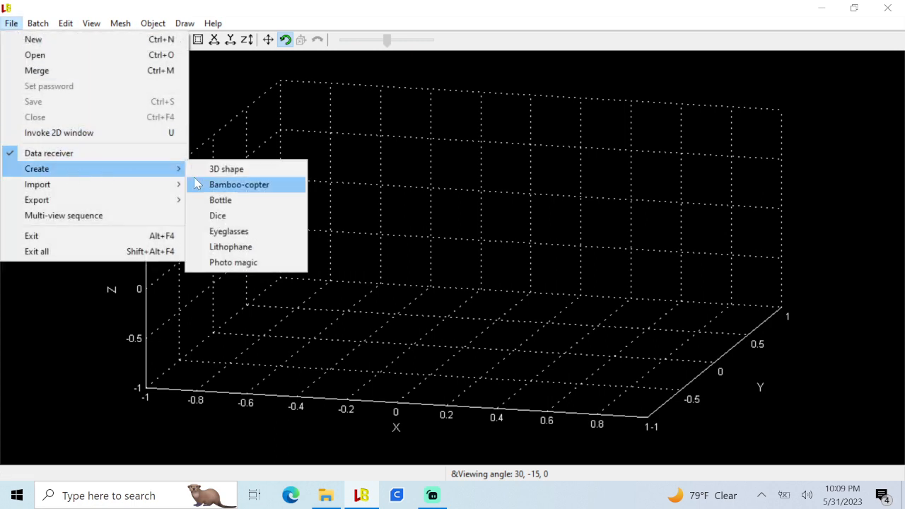
pyautogui.click(244, 249)
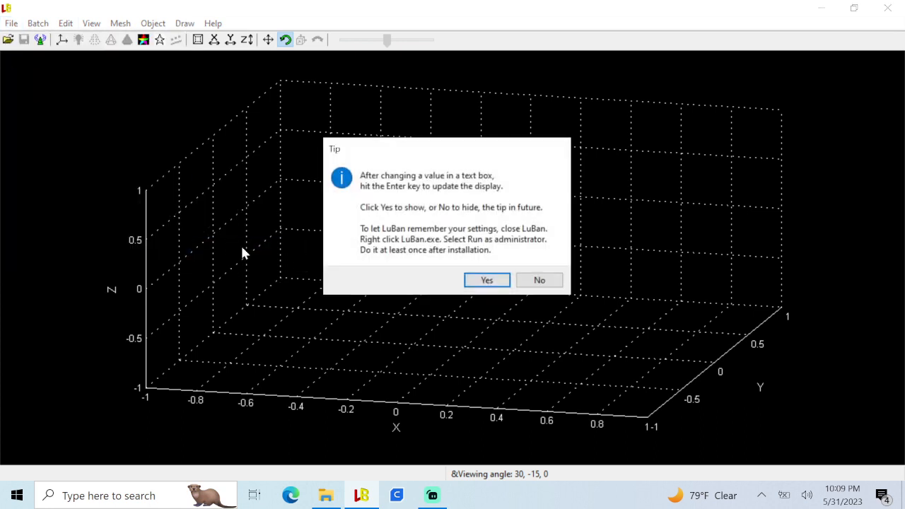
pyautogui.click(487, 280)
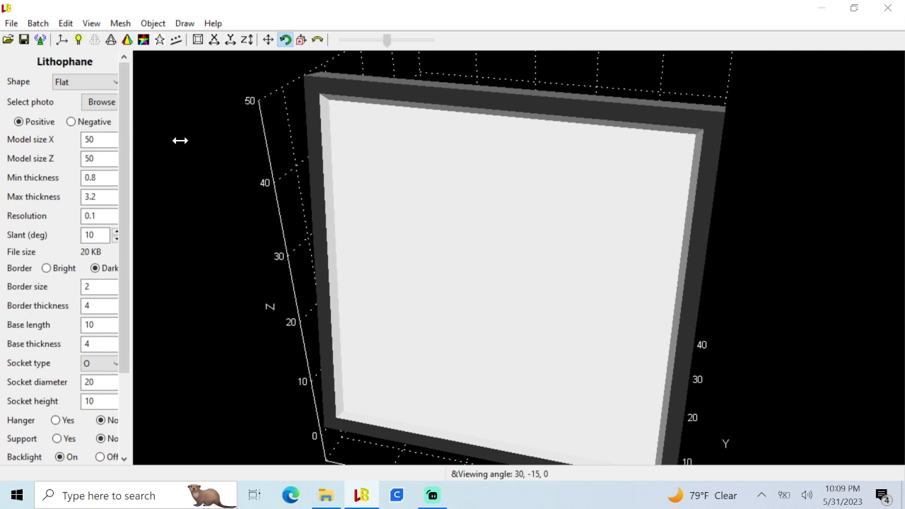
pyautogui.moveTo(180, 141); pyautogui.dragTo(203, 146)
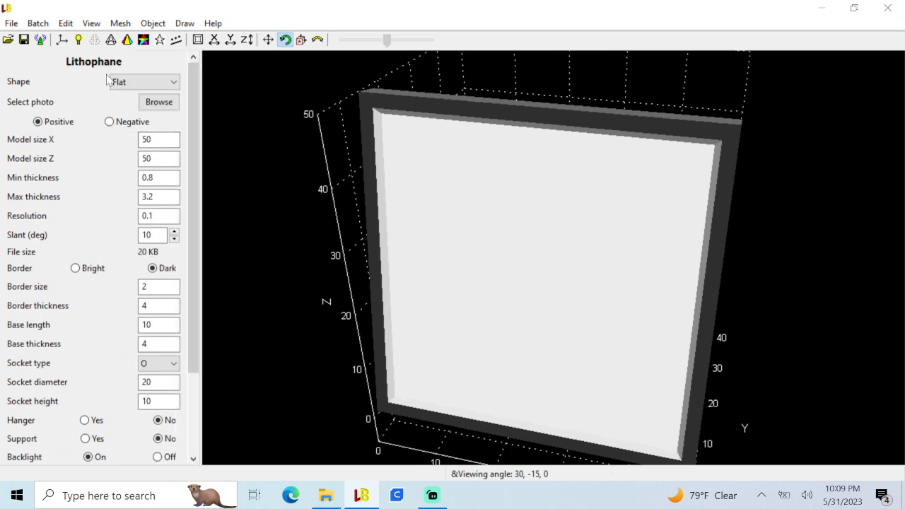
pyautogui.click(174, 85)
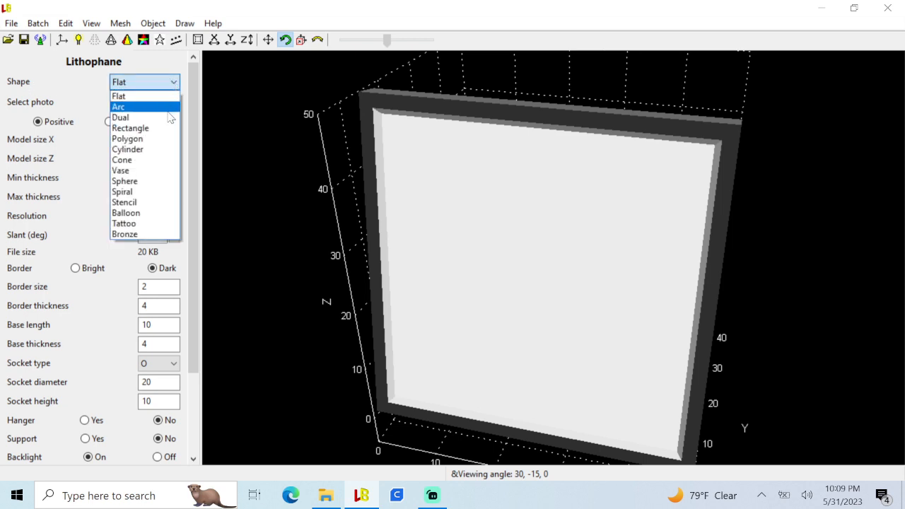
pyautogui.click(153, 215)
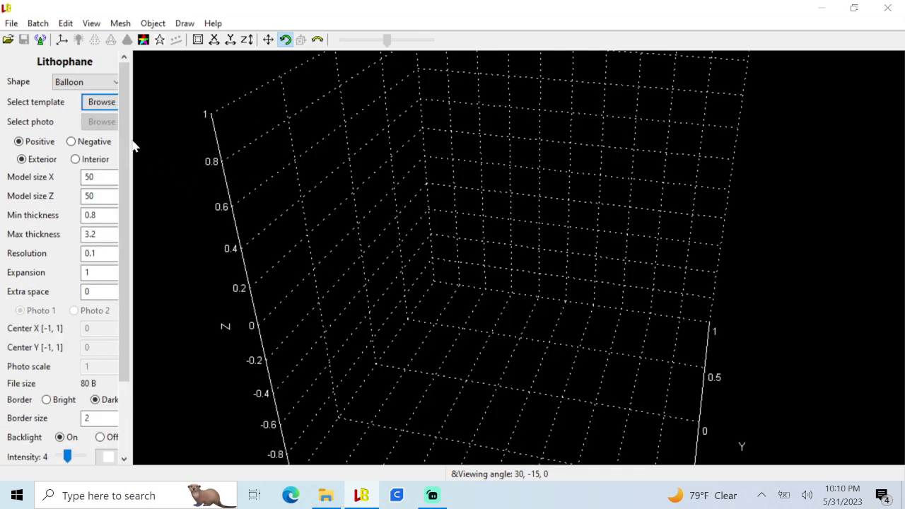
# - Set the lithophane's model size to 200 in both X and Z
pyautogui.click(91, 104)
pyautogui.click(99, 197)
pyautogui.press('BackSpace')
pyautogui.press('BackSpace')
pyautogui.write('200')
pyautogui.moveTo(132, 212); pyautogui.dragTo(135, 212)
# - Set the lithophane's resolution to 3 and widen the settings area so the full fields fit
pyautogui.click(104, 254)
pyautogui.press('BackSpace')
pyautogui.press('BackSpace')
pyautogui.press('BackSpace')
pyautogui.write('3')
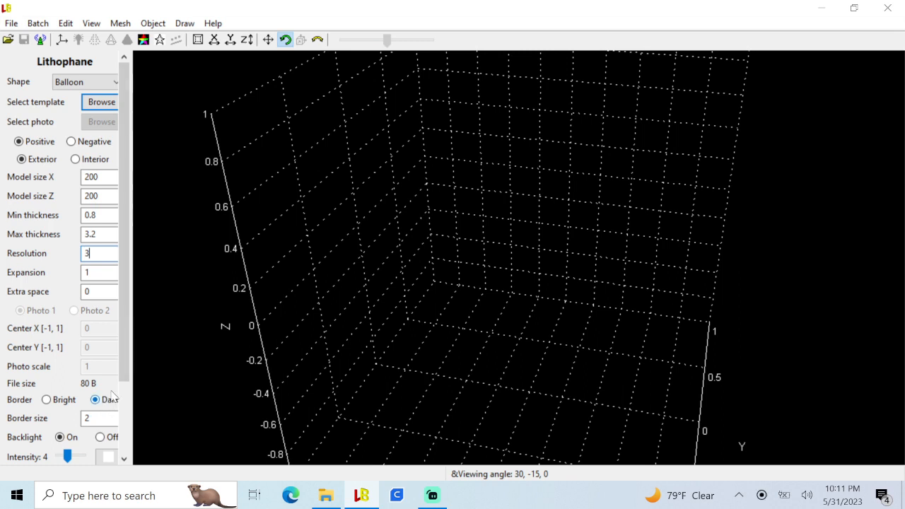
pyautogui.moveTo(128, 362); pyautogui.dragTo(128, 416)
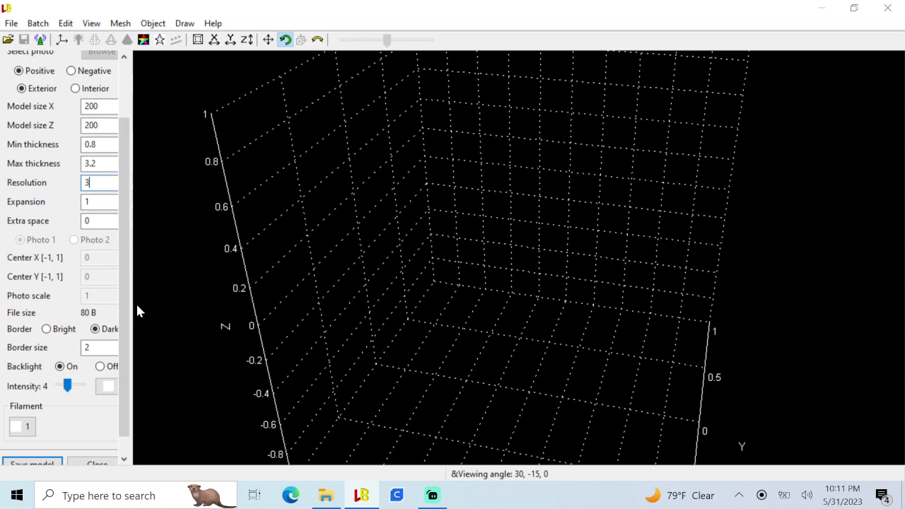
pyautogui.scroll(1, 158, 269)
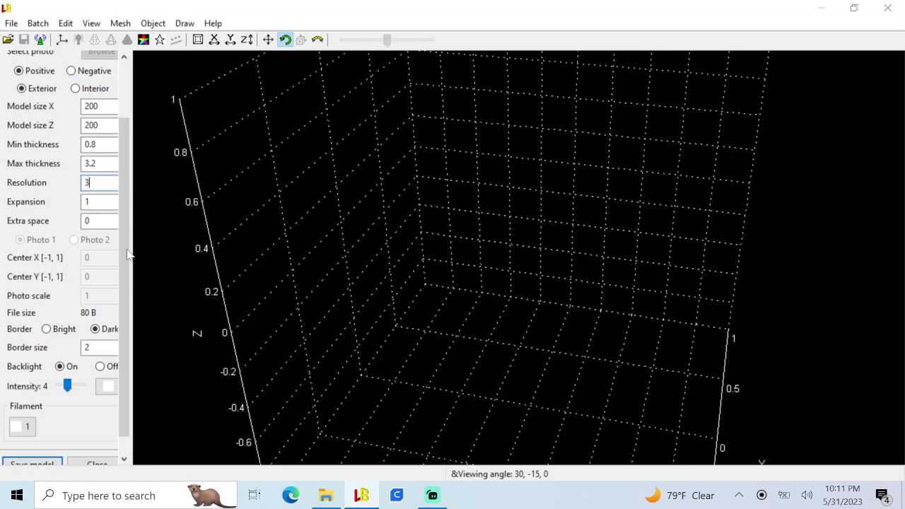
pyautogui.scroll(4, 129, 255)
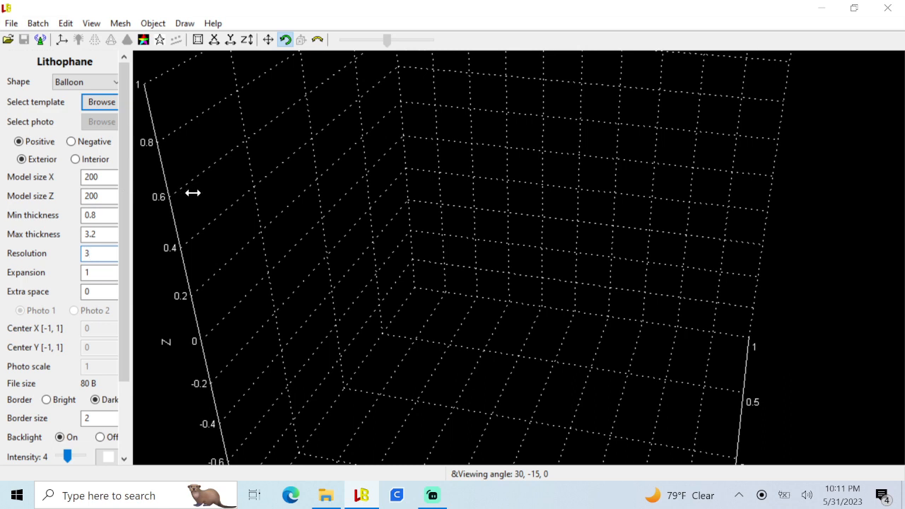
pyautogui.moveTo(193, 192); pyautogui.dragTo(197, 200)
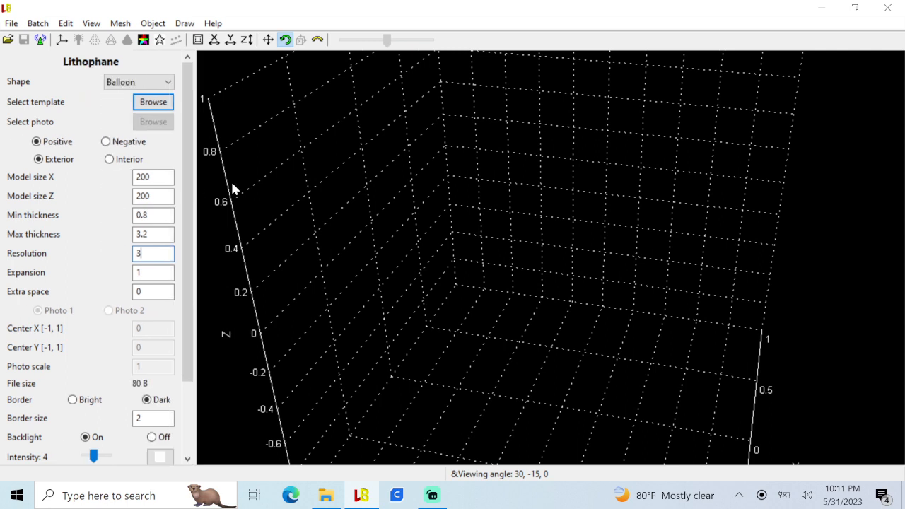
# - Load the recent fancy-label-shape clip-art PNG as the balloon's template
pyautogui.click(157, 110)
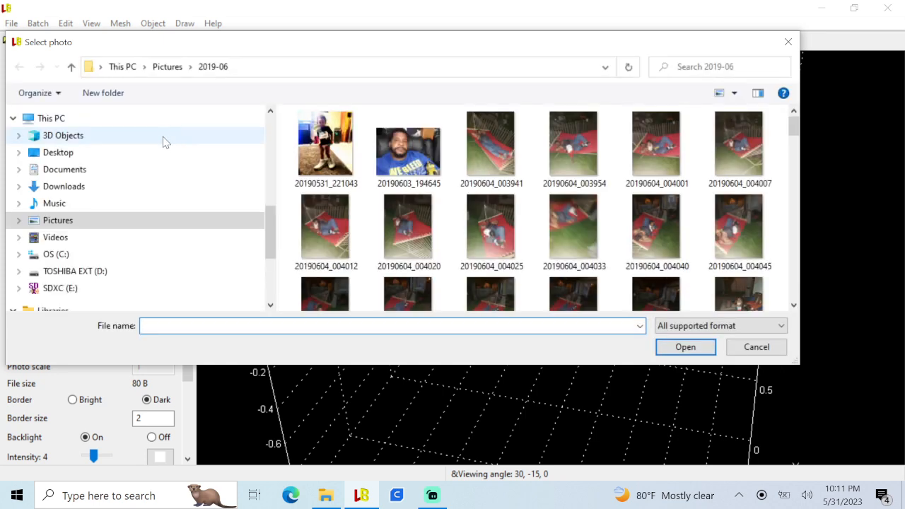
pyautogui.moveTo(271, 228); pyautogui.dragTo(264, 138)
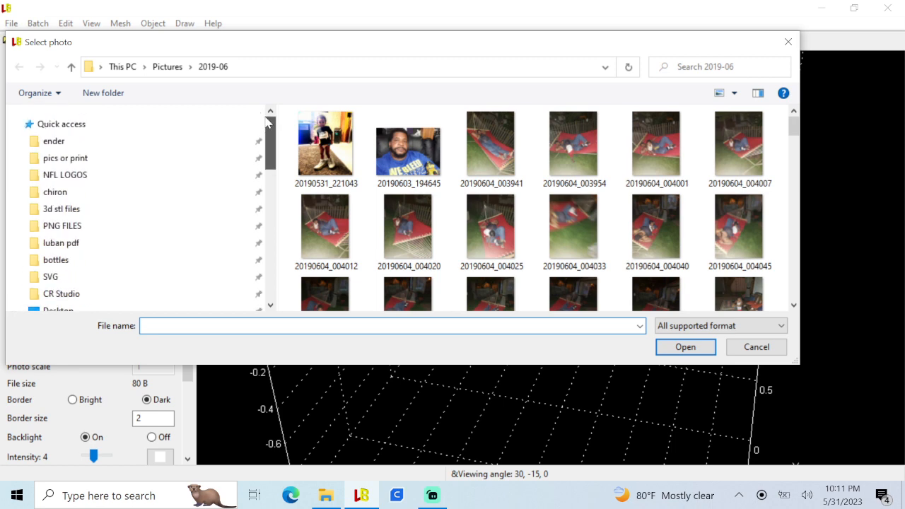
pyautogui.click(64, 123)
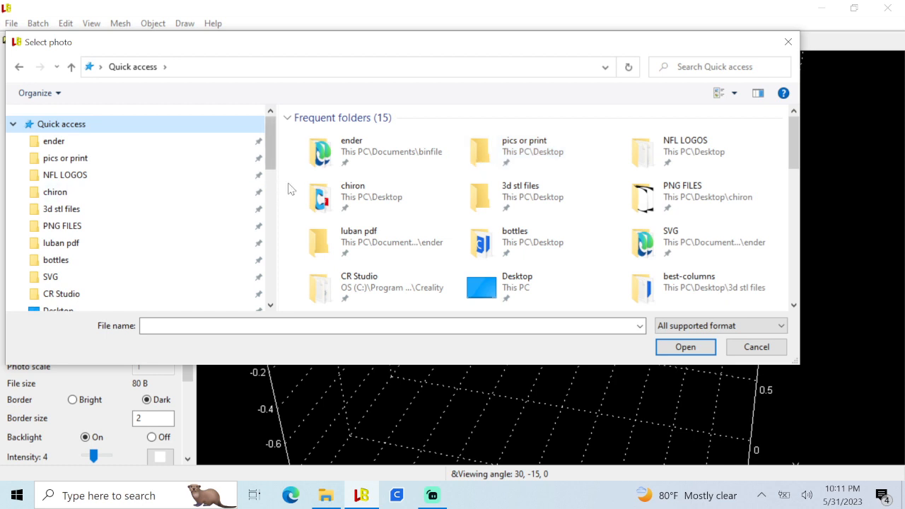
pyautogui.scroll(-2, 295, 195)
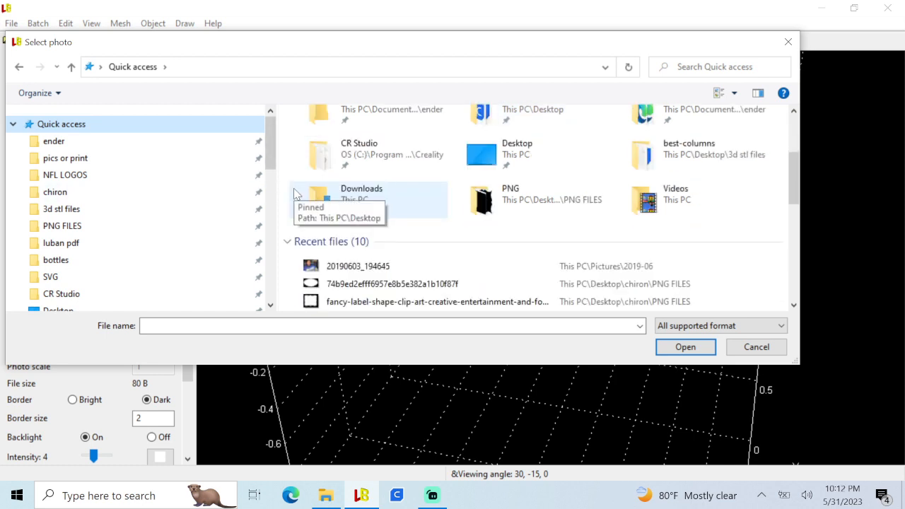
pyautogui.scroll(-1, 296, 195)
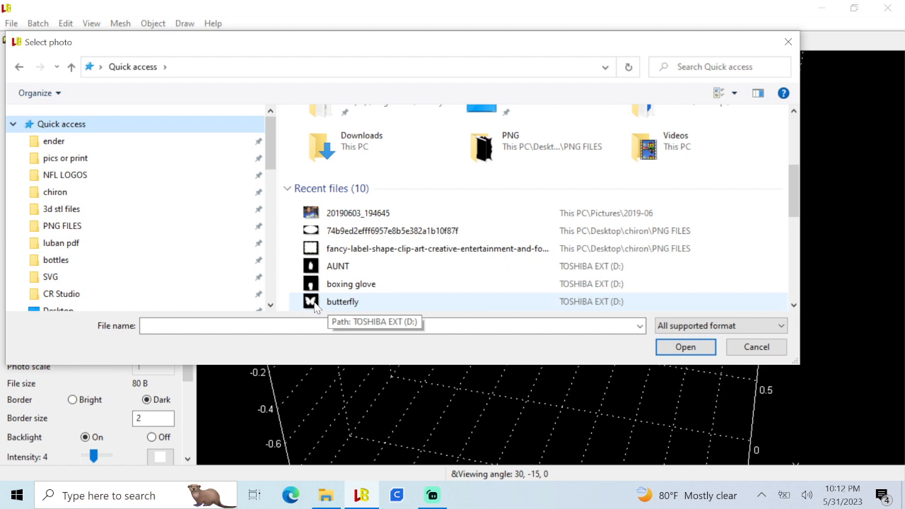
pyautogui.scroll(-1, 416, 271)
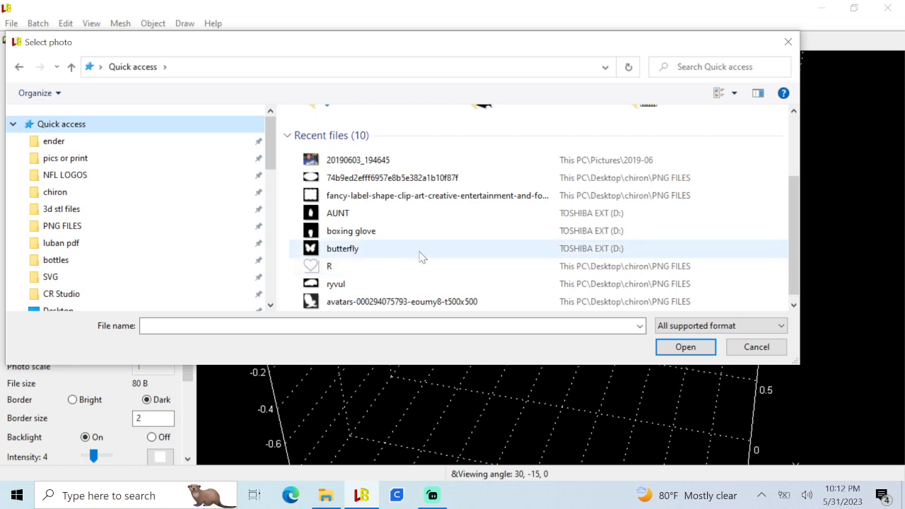
pyautogui.scroll(-1, 421, 256)
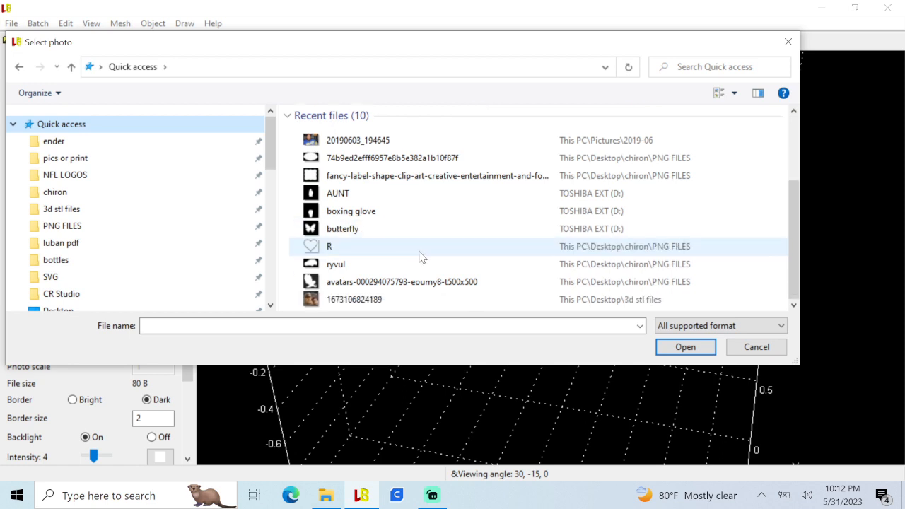
pyautogui.click(371, 180)
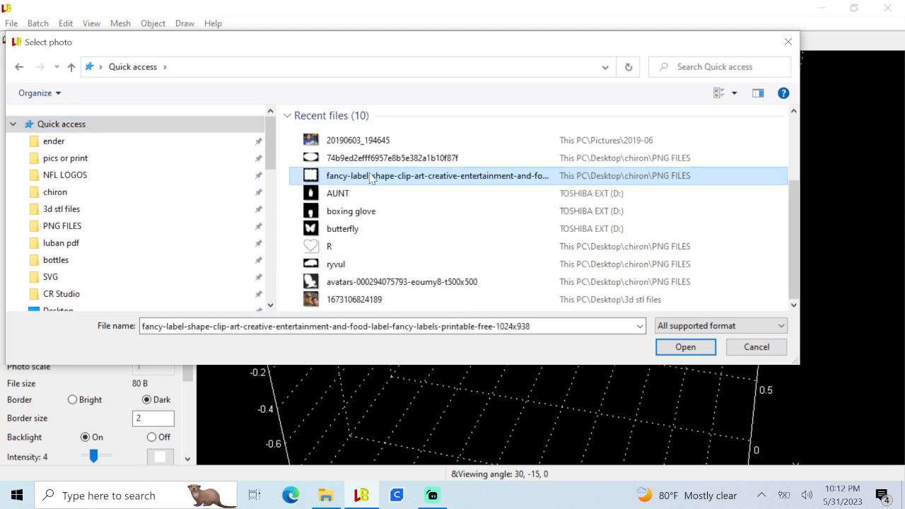
pyautogui.click(686, 346)
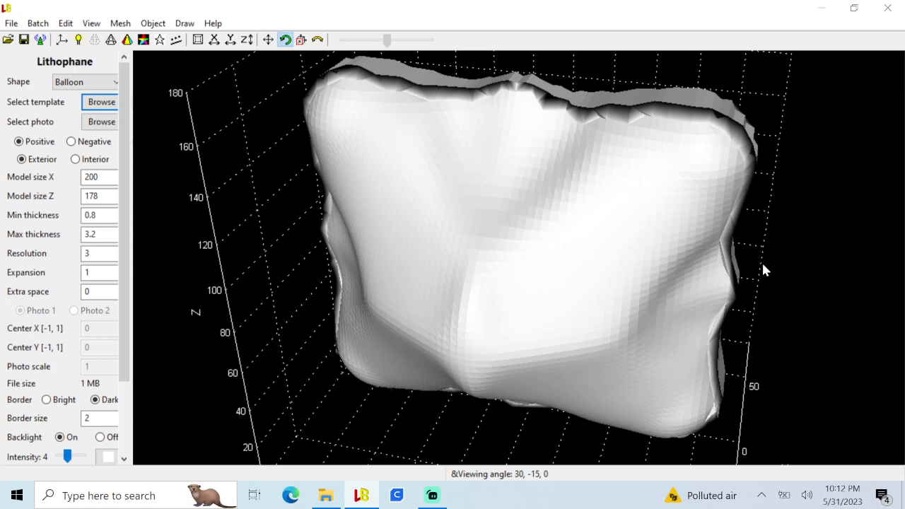
# - Inspect the balloon from the side and set its expansion to 0.1
pyautogui.moveTo(754, 268); pyautogui.dragTo(618, 350)
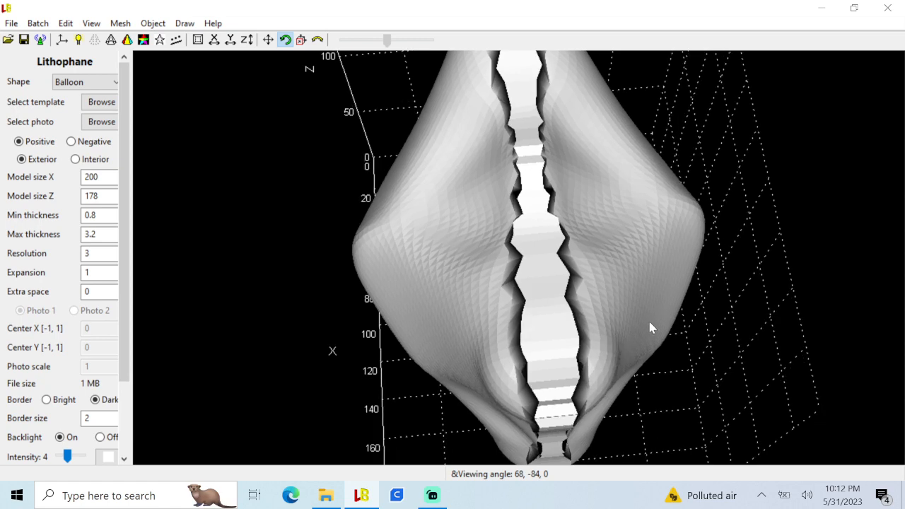
pyautogui.scroll(-2, 649, 327)
pyautogui.moveTo(650, 325); pyautogui.dragTo(763, 276)
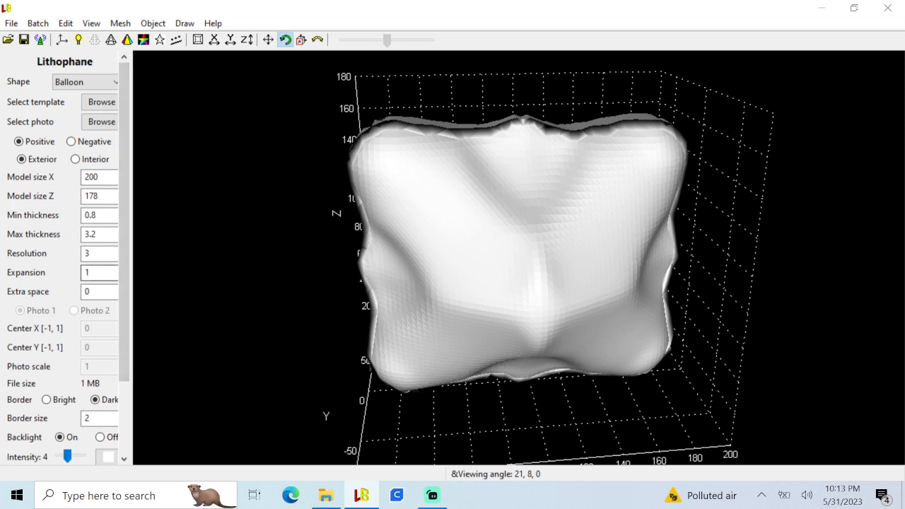
pyautogui.click(100, 273)
pyautogui.press('BackSpace')
pyautogui.write('0.1')
pyautogui.moveTo(132, 272); pyautogui.dragTo(135, 272)
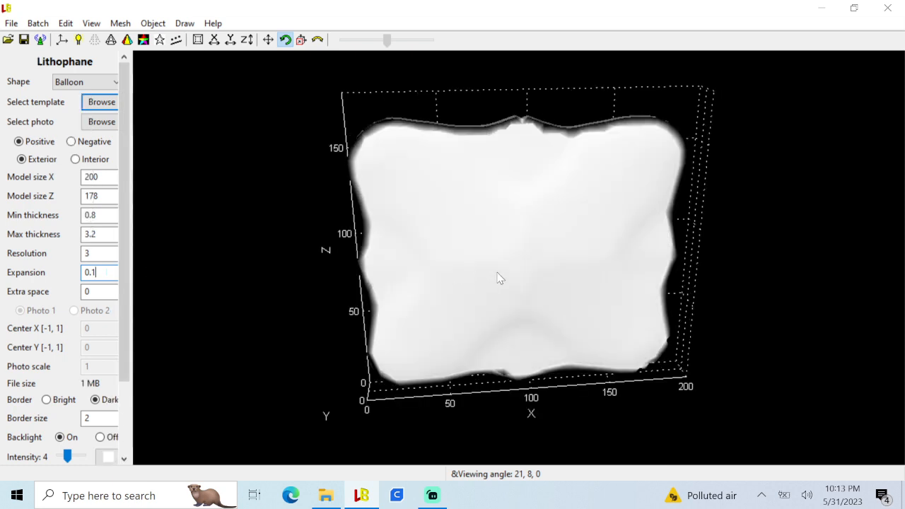
# - Check the model edge-on and set the extra space to 4
pyautogui.moveTo(668, 286); pyautogui.dragTo(431, 287)
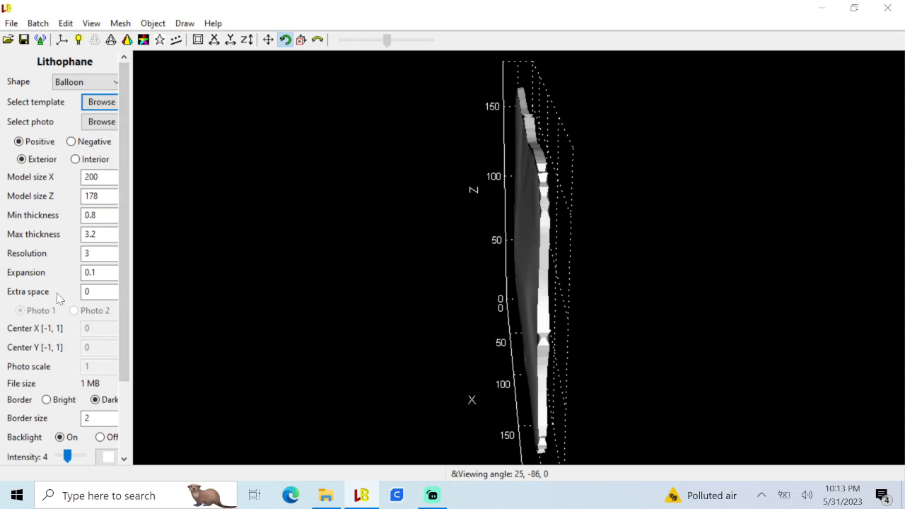
pyautogui.click(92, 291)
pyautogui.press('BackSpace')
pyautogui.write('4')
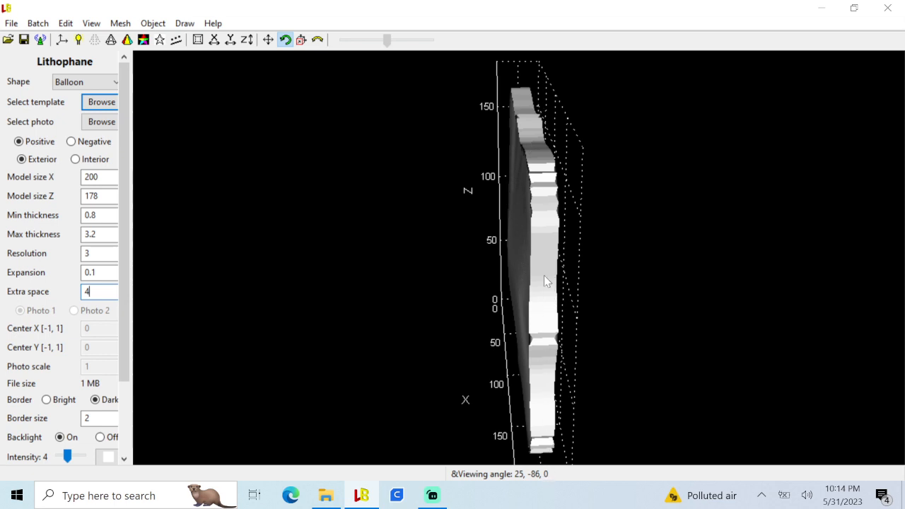
pyautogui.moveTo(565, 290); pyautogui.dragTo(745, 223)
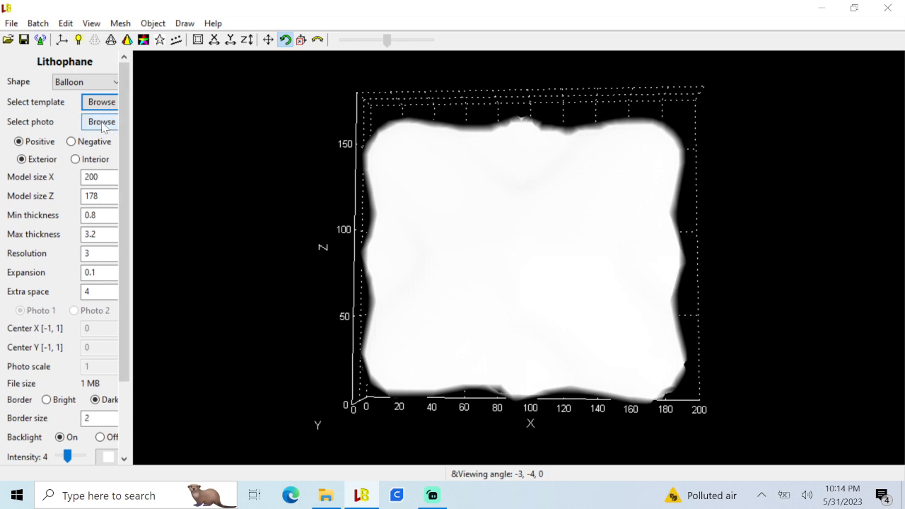
pyautogui.click(96, 123)
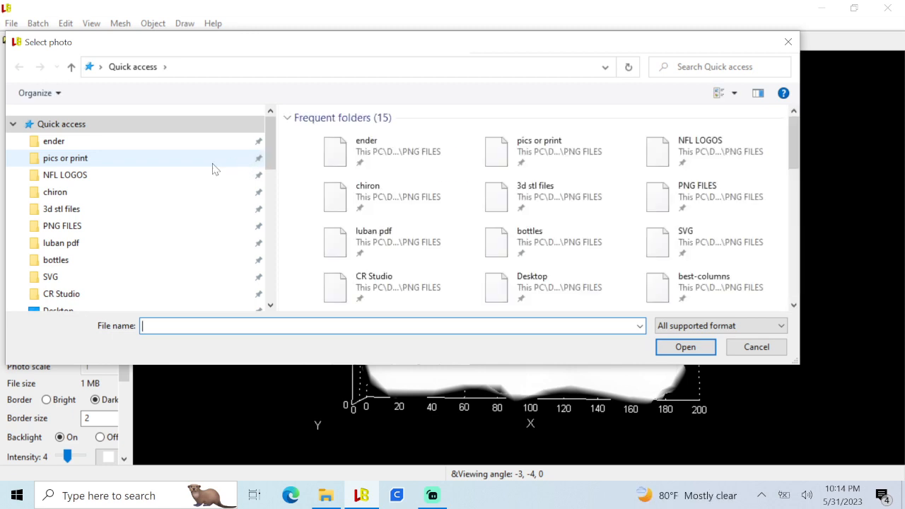
pyautogui.click(101, 160)
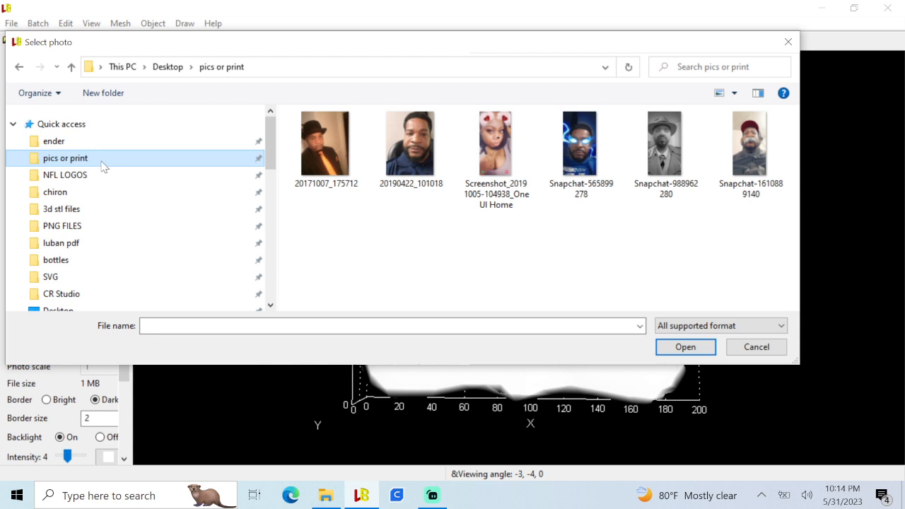
pyautogui.click(494, 151)
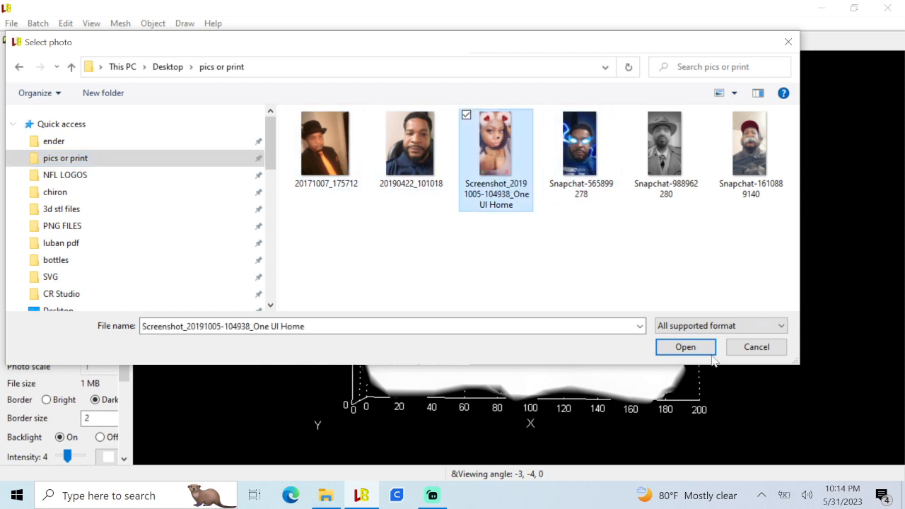
pyautogui.click(683, 347)
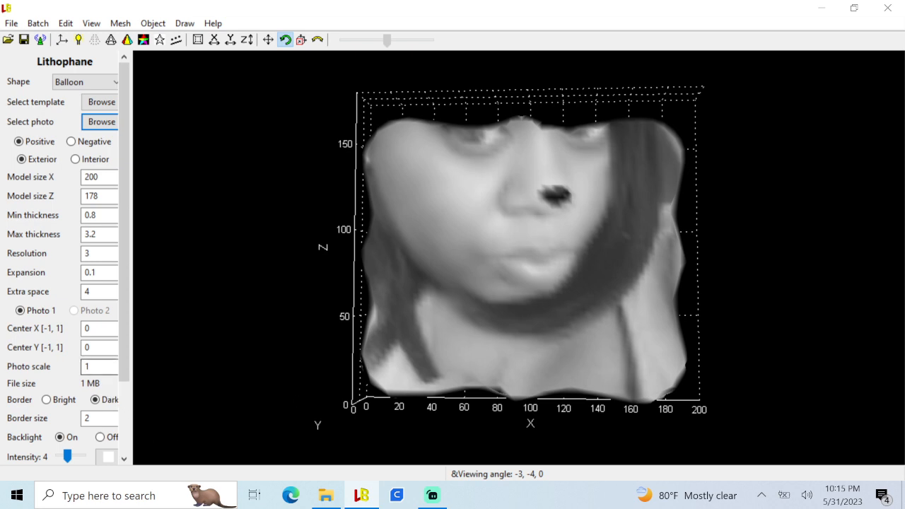
# - Try photo scales of 0.2 and 0.3, and settle on a photo scale of 0.6
pyautogui.click(92, 367)
pyautogui.press('BackSpace')
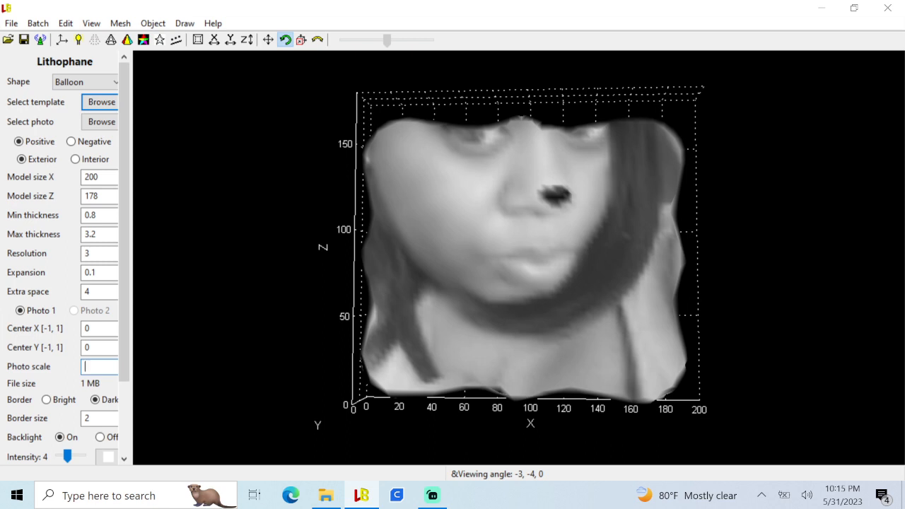
pyautogui.write('0.2')
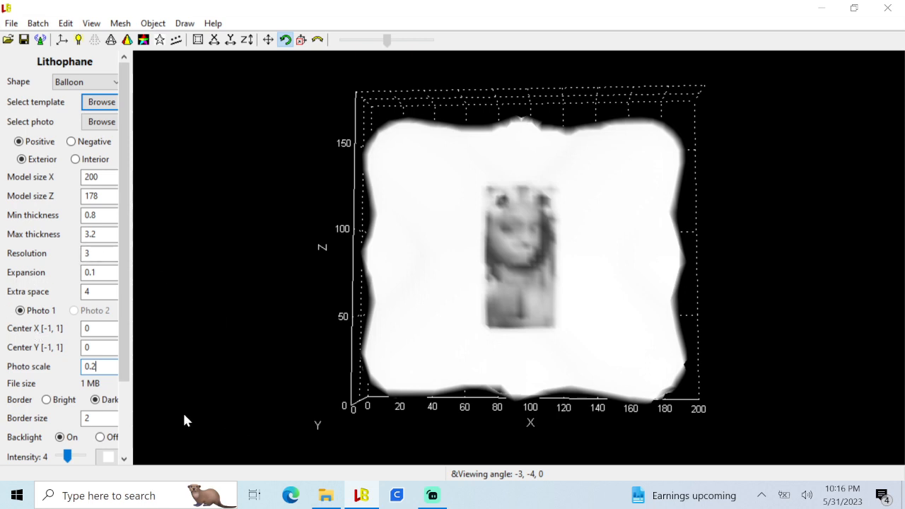
pyautogui.press('BackSpace')
pyautogui.write('3')
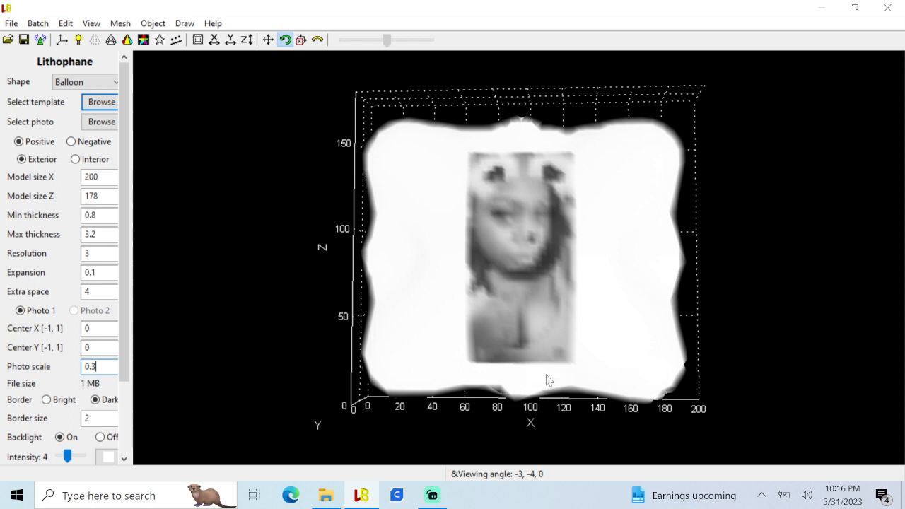
pyautogui.press('BackSpace')
pyautogui.write('6')
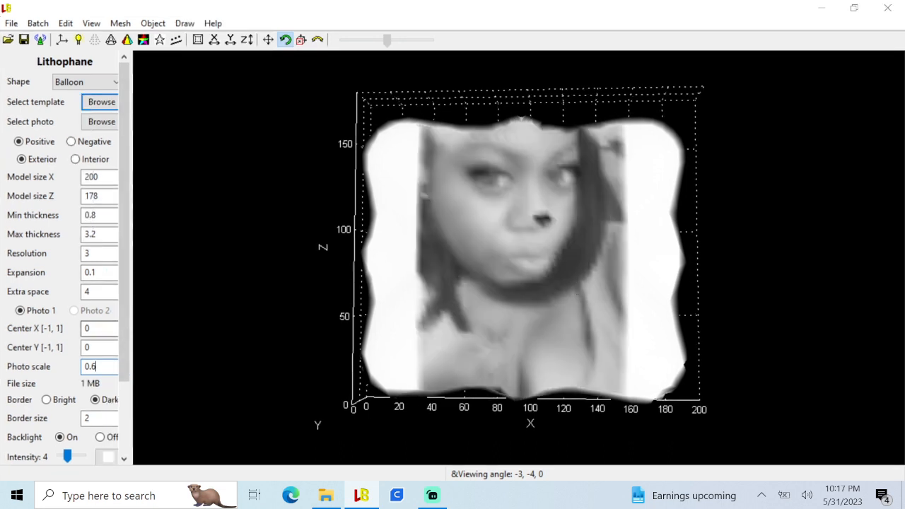
# - Try a photo center X of -0.1, and return it to 0
pyautogui.click(92, 329)
pyautogui.press('BackSpace')
pyautogui.write('-0.1')
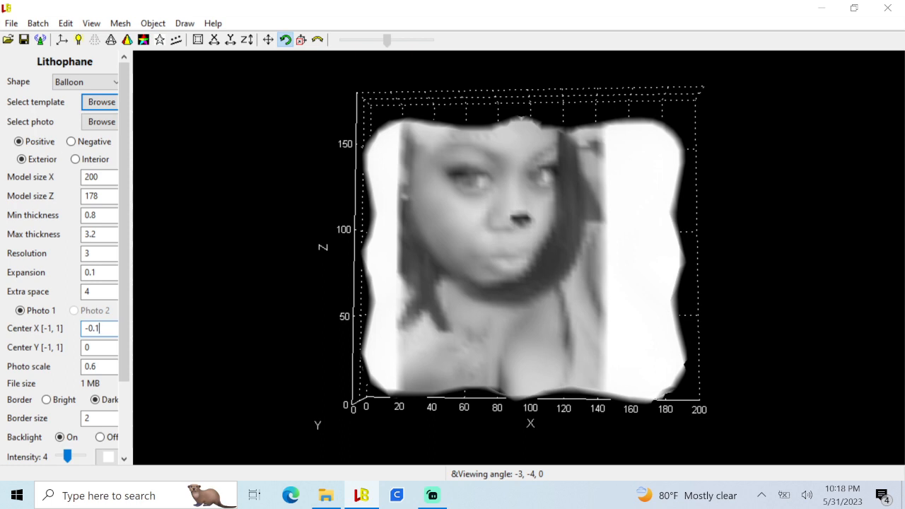
pyautogui.press('BackSpace')
pyautogui.press('BackSpace')
pyautogui.press('BackSpace')
pyautogui.press('BackSpace')
pyautogui.write('0')
pyautogui.moveTo(132, 151); pyautogui.dragTo(135, 151)
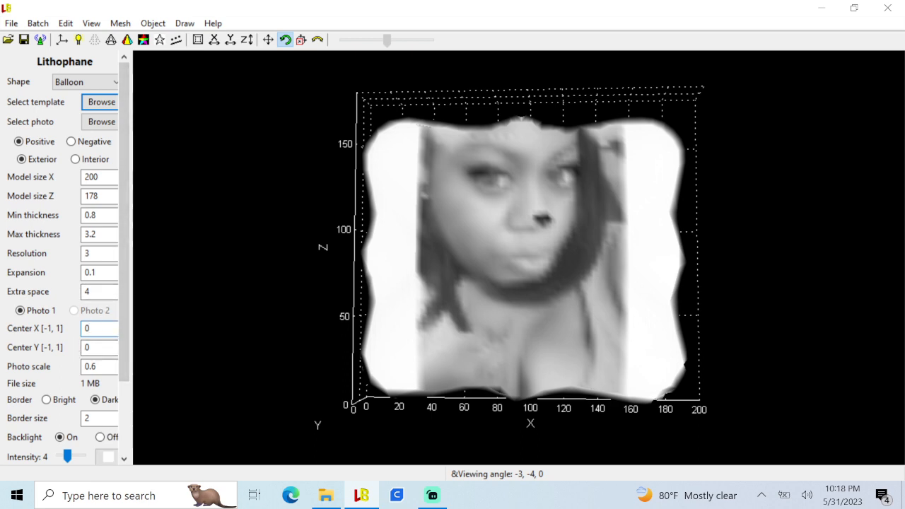
# - Try photo center Y values of -0.1 and -0.3, and settle on -0.4
pyautogui.click(97, 348)
pyautogui.press('BackSpace')
pyautogui.write('-0.1')
pyautogui.press('Return')
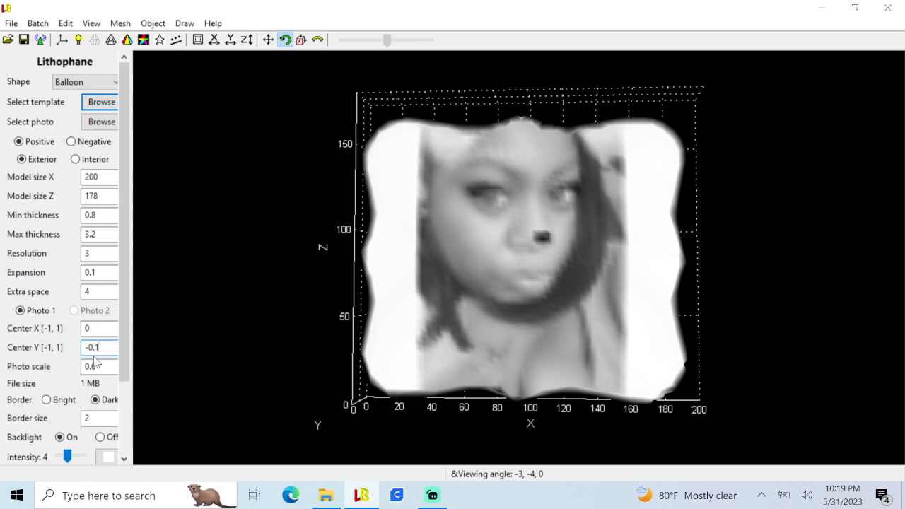
pyautogui.press('BackSpace')
pyautogui.write('3')
pyautogui.press('Return')
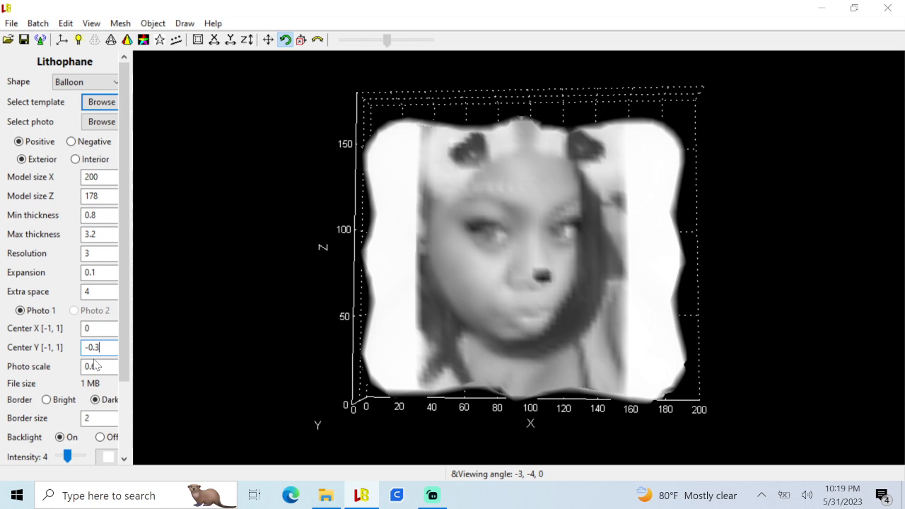
pyautogui.press('BackSpace')
pyautogui.write('4')
pyautogui.press('Return')
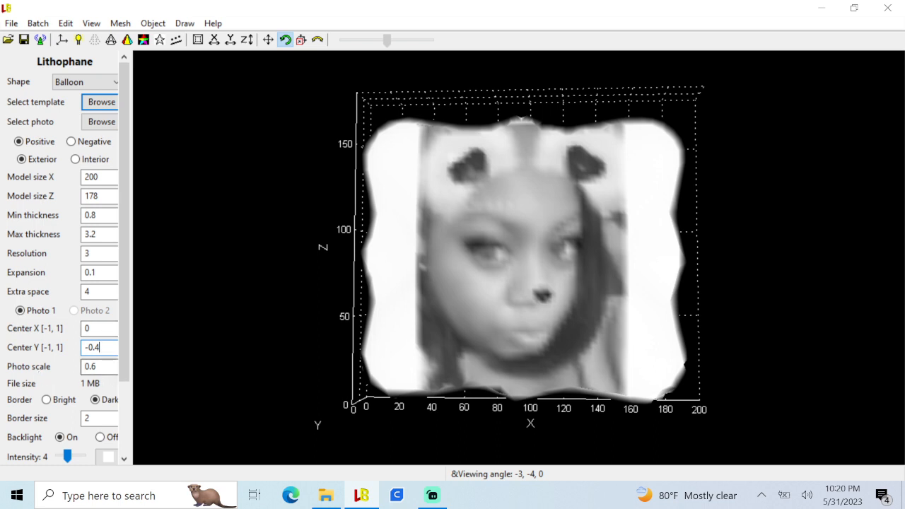
# - Try a photo scale of 0.8, and settle on 0.9 so the photo fills the label shape
pyautogui.click(98, 366)
pyautogui.press('BackSpace')
pyautogui.write('8')
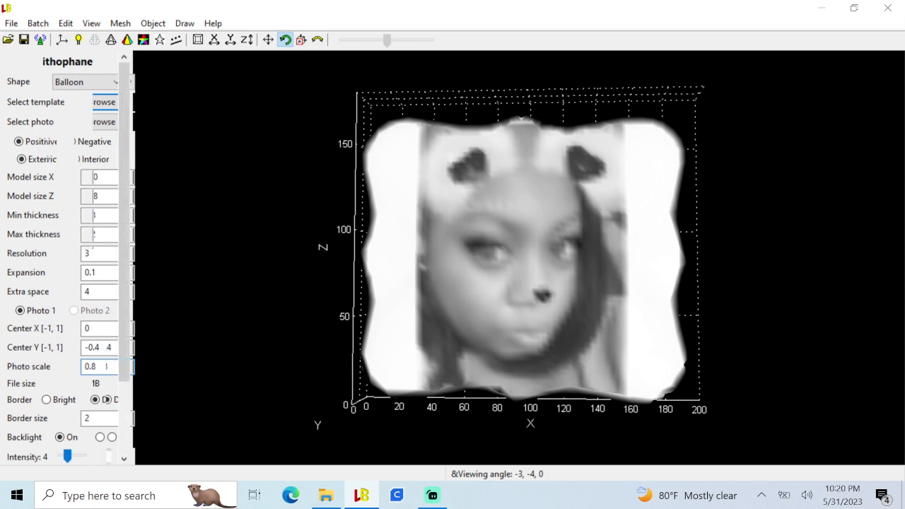
pyautogui.click(97, 365)
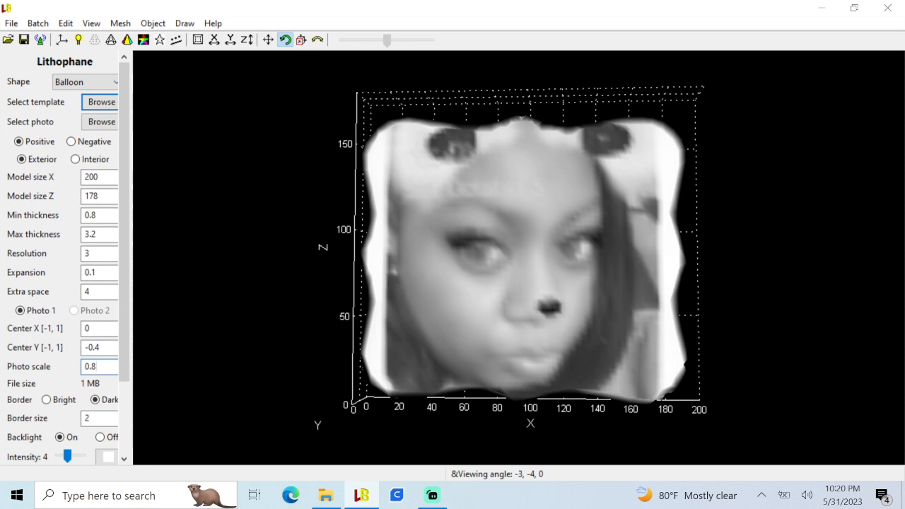
pyautogui.press('BackSpace')
pyautogui.write('9')
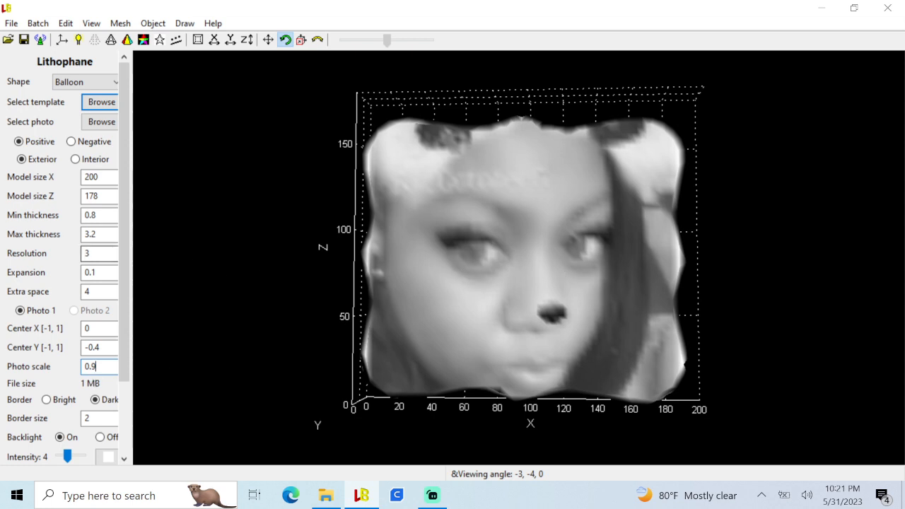
# - Set the model resolution to 0.5 and inspect the balloon from the back, side and front
pyautogui.click(93, 253)
pyautogui.press('BackSpace')
pyautogui.write('0.5')
pyautogui.moveTo(132, 265); pyautogui.dragTo(135, 266)
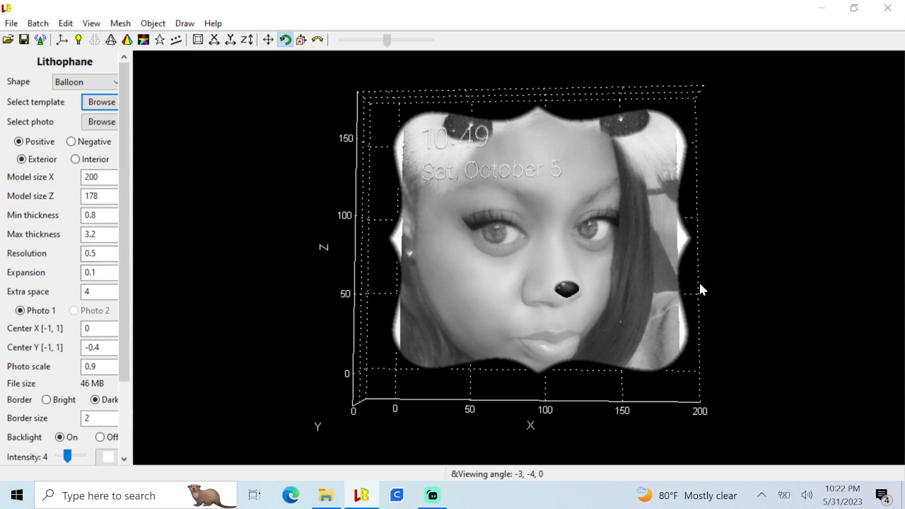
pyautogui.moveTo(670, 299); pyautogui.dragTo(323, 325)
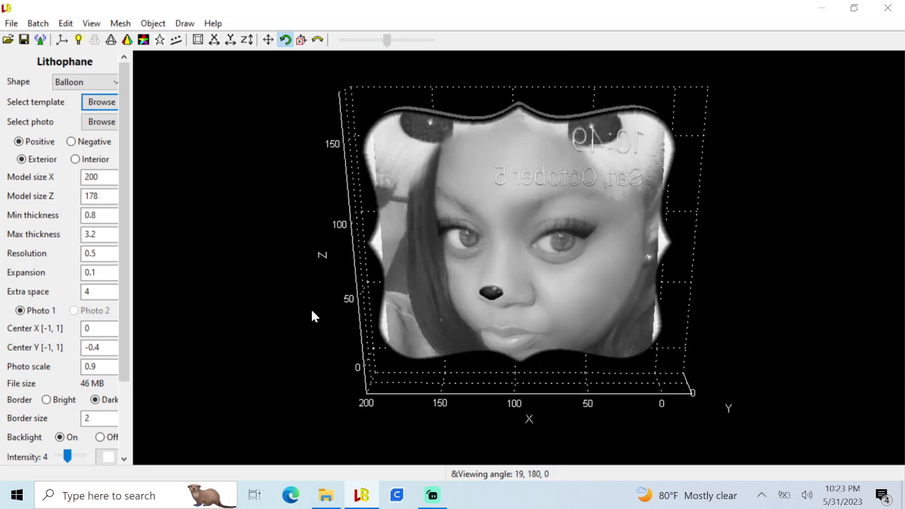
pyautogui.moveTo(312, 316); pyautogui.dragTo(493, 317)
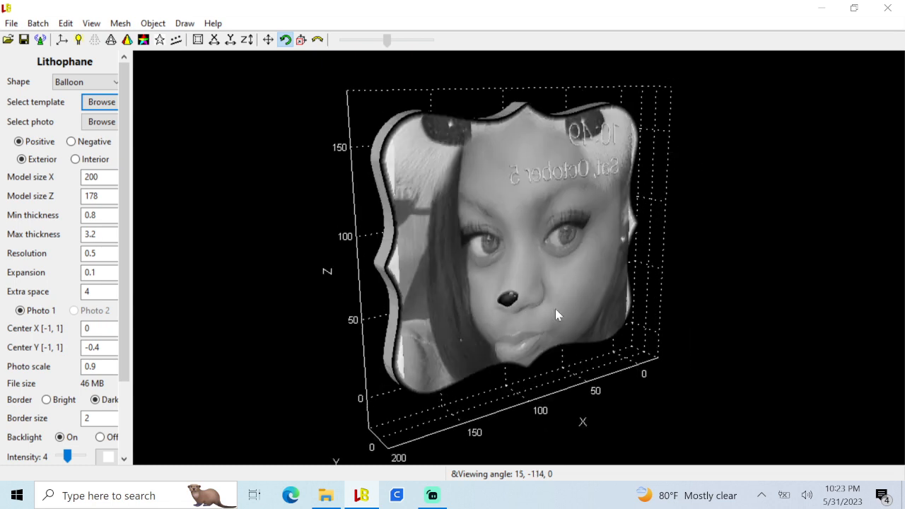
pyautogui.moveTo(555, 312); pyautogui.dragTo(613, 309)
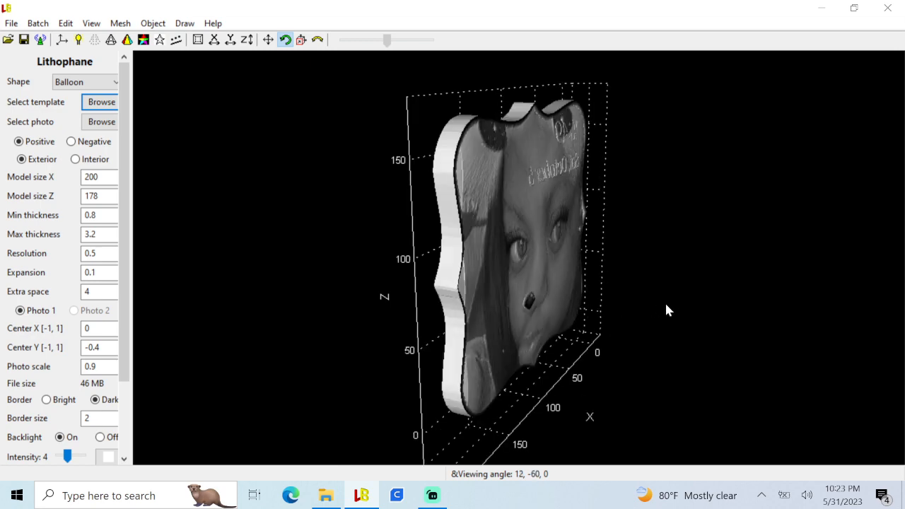
pyautogui.moveTo(685, 305); pyautogui.dragTo(724, 327)
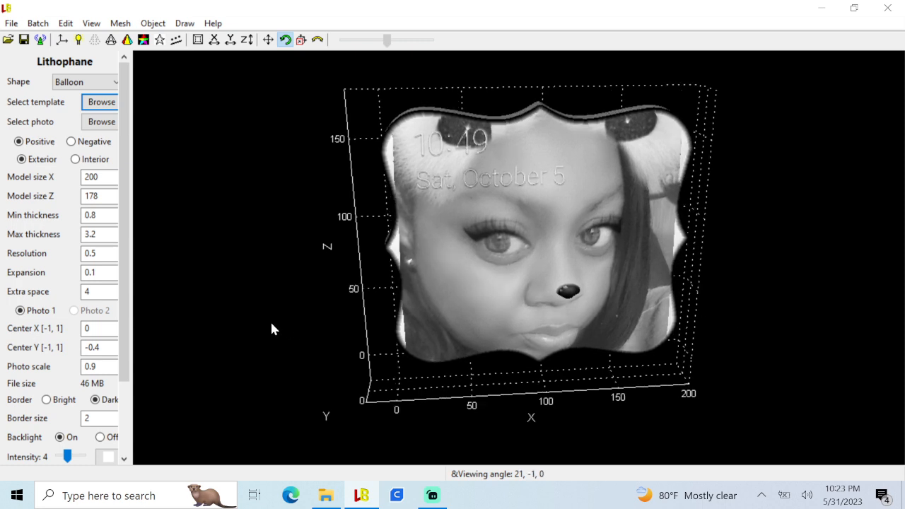
# - Replace the balloon's template with the butterfly image from the recent files
pyautogui.click(98, 104)
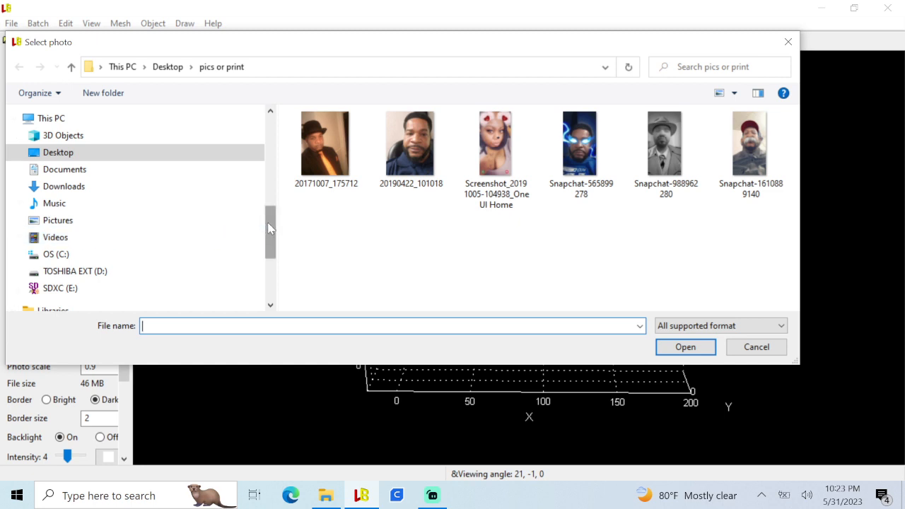
pyautogui.moveTo(267, 225); pyautogui.dragTo(247, 129)
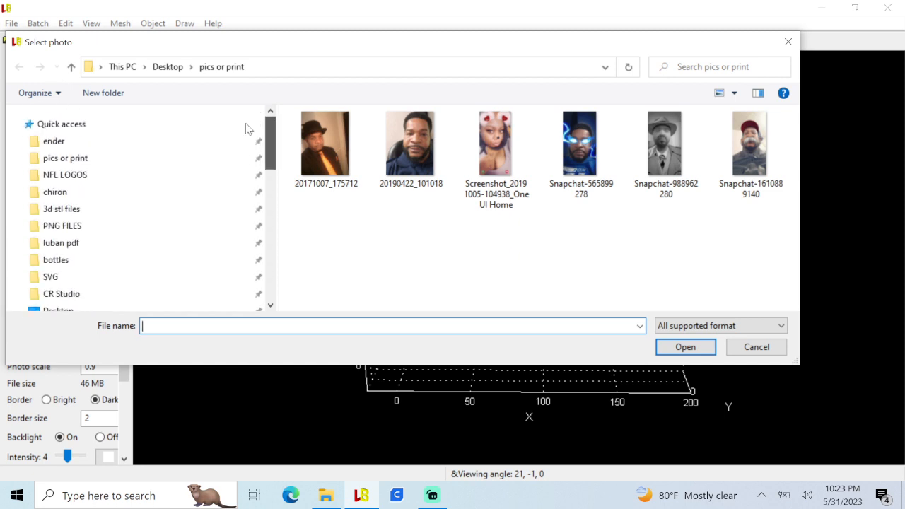
pyautogui.click(98, 127)
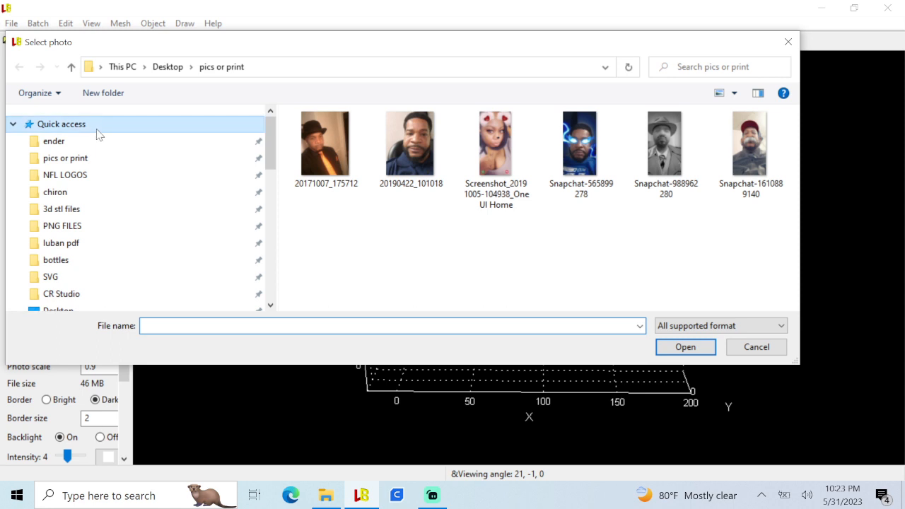
pyautogui.click(96, 131)
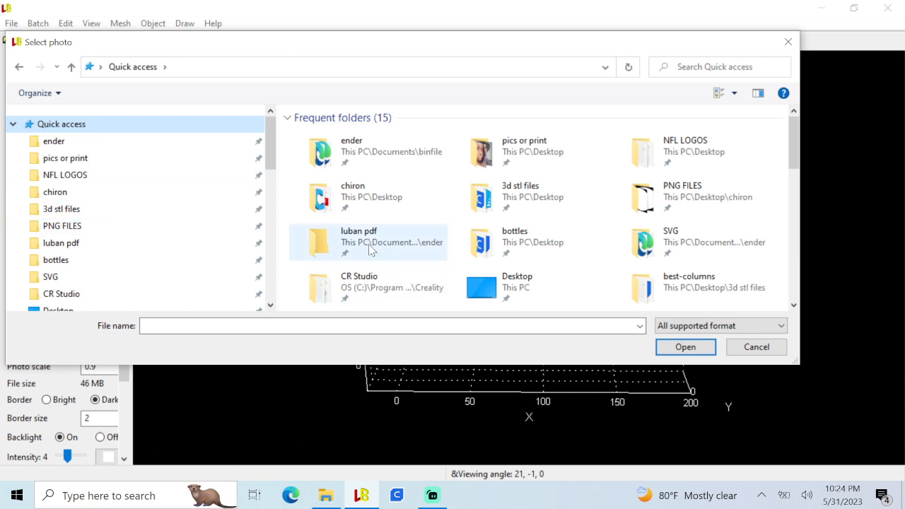
pyautogui.scroll(-5, 294, 176)
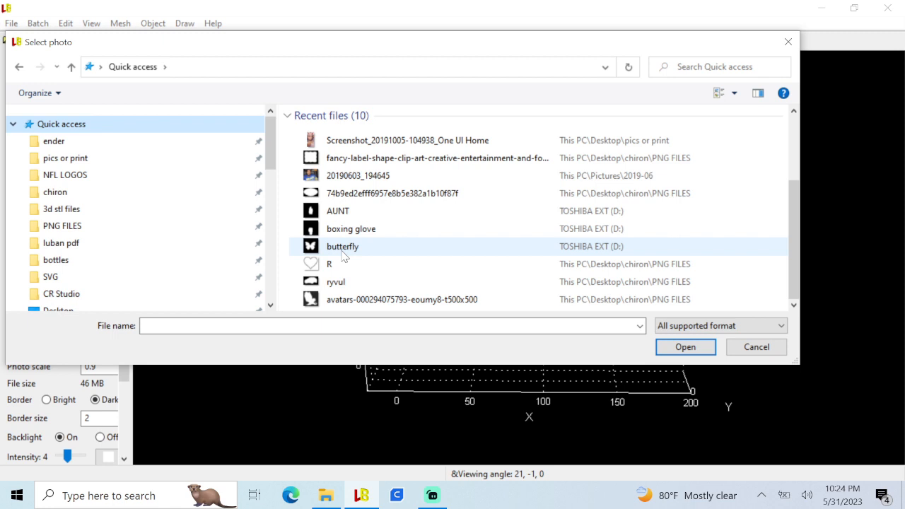
pyautogui.click(343, 254)
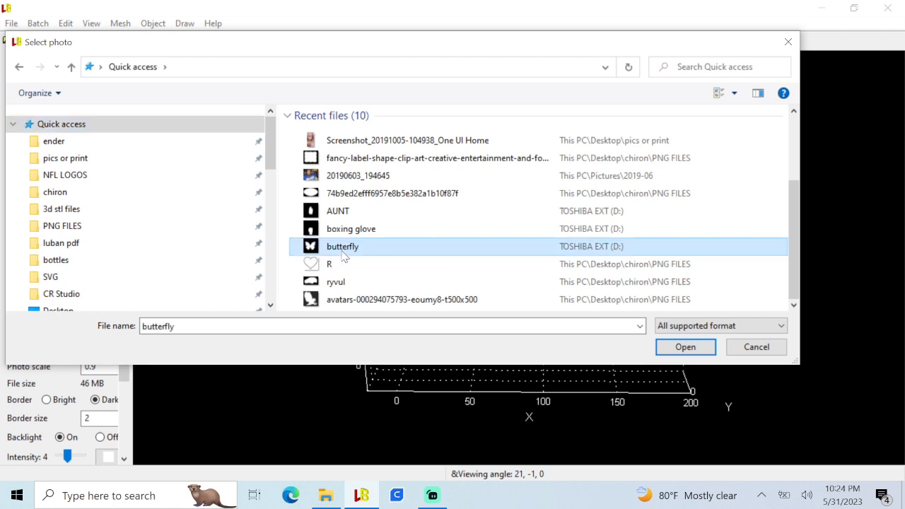
pyautogui.click(682, 349)
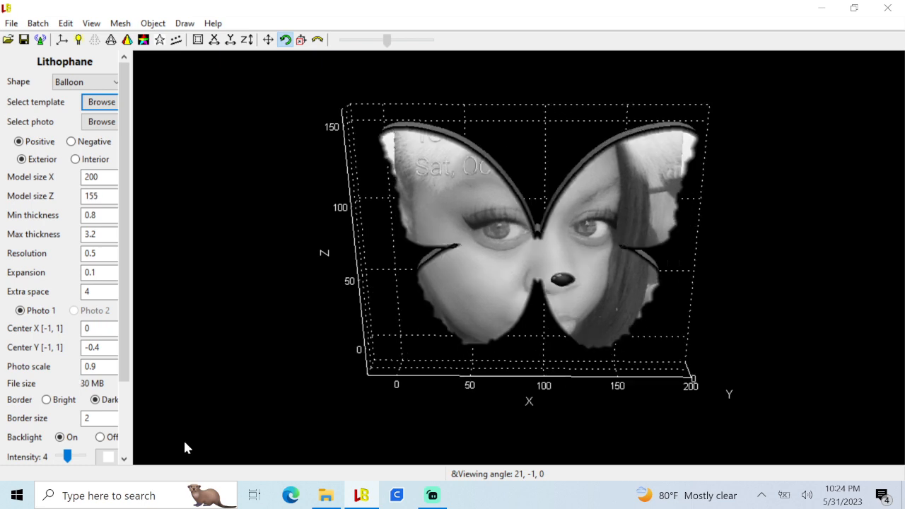
# - Look through the recent files for another template and go to the PNG FILES folder
pyautogui.click(103, 103)
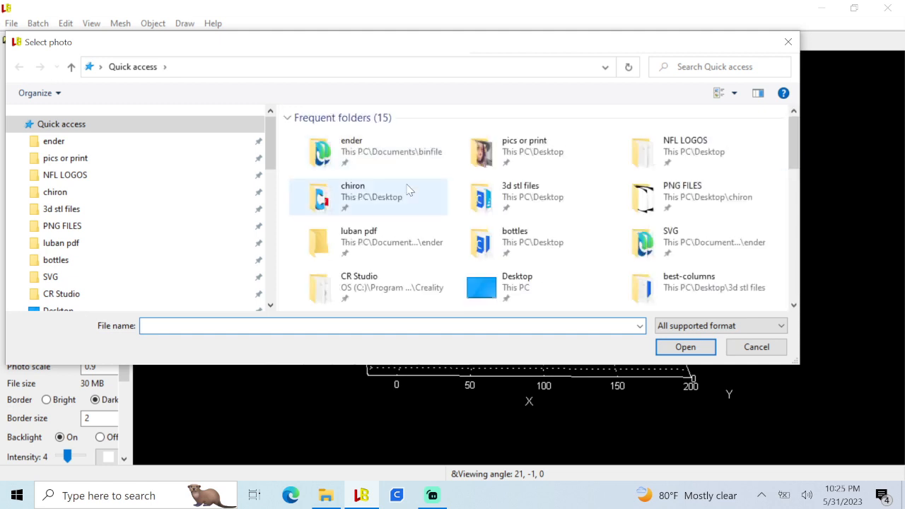
pyautogui.scroll(-1, 695, 130)
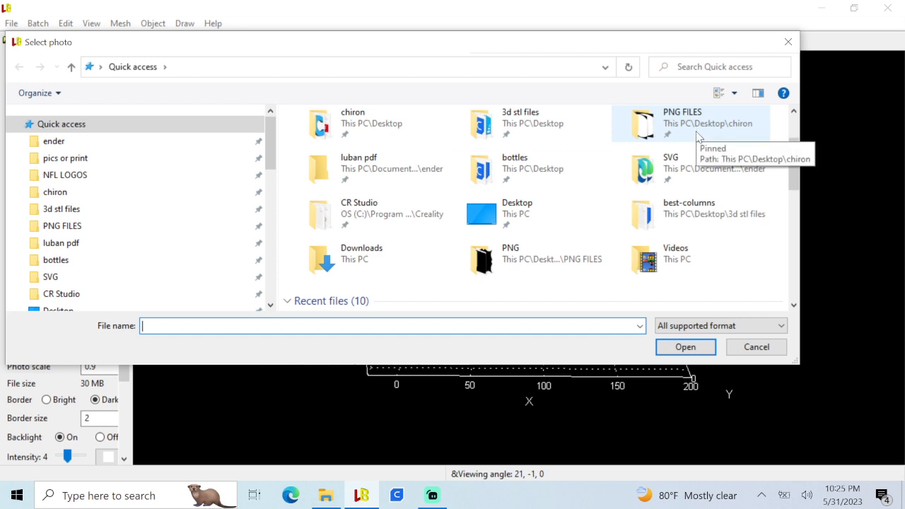
pyautogui.scroll(-1, 654, 169)
pyautogui.scroll(-1, 593, 205)
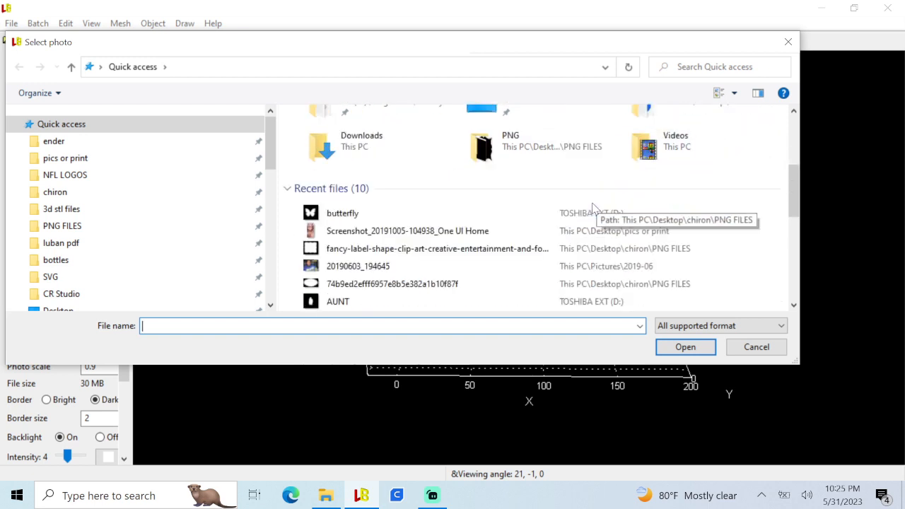
pyautogui.scroll(-1, 593, 205)
pyautogui.scroll(-1, 592, 205)
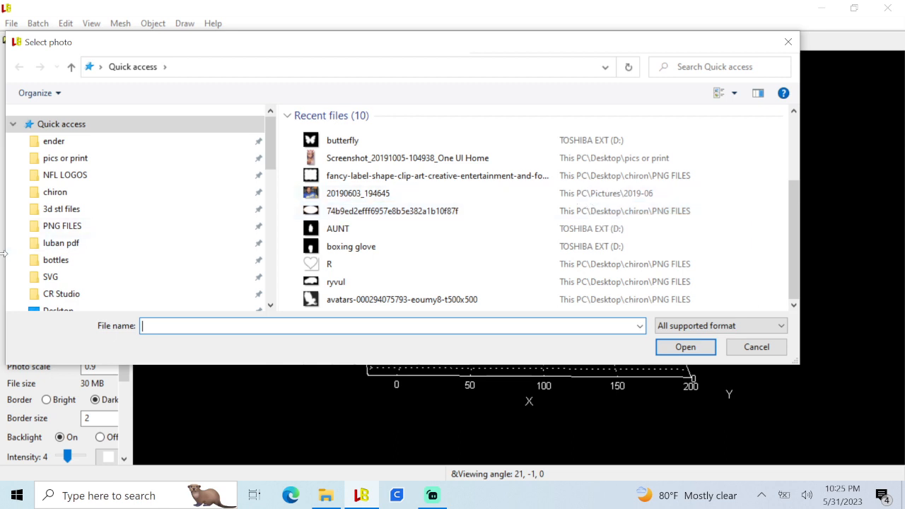
pyautogui.click(118, 226)
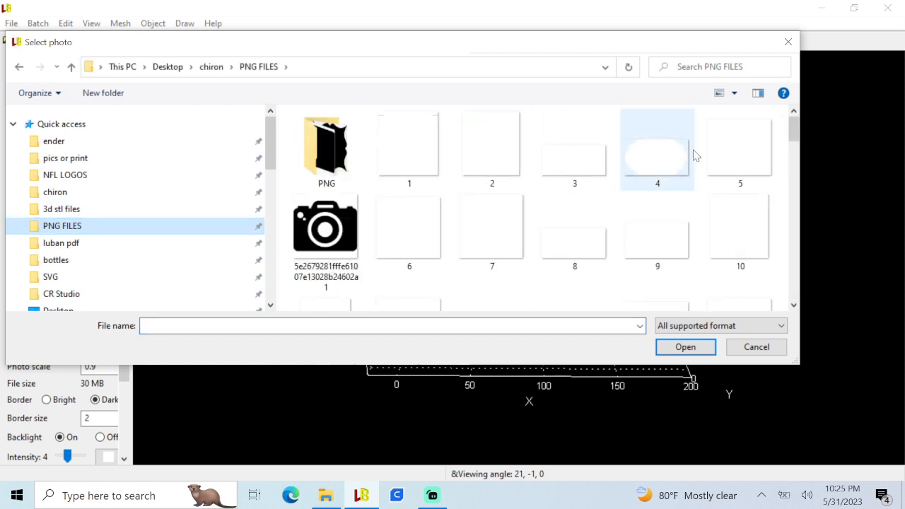
# - Load heart3 from the PNG FILES folder as the template and inspect the heart-shaped balloon from the side
pyautogui.click(794, 305)
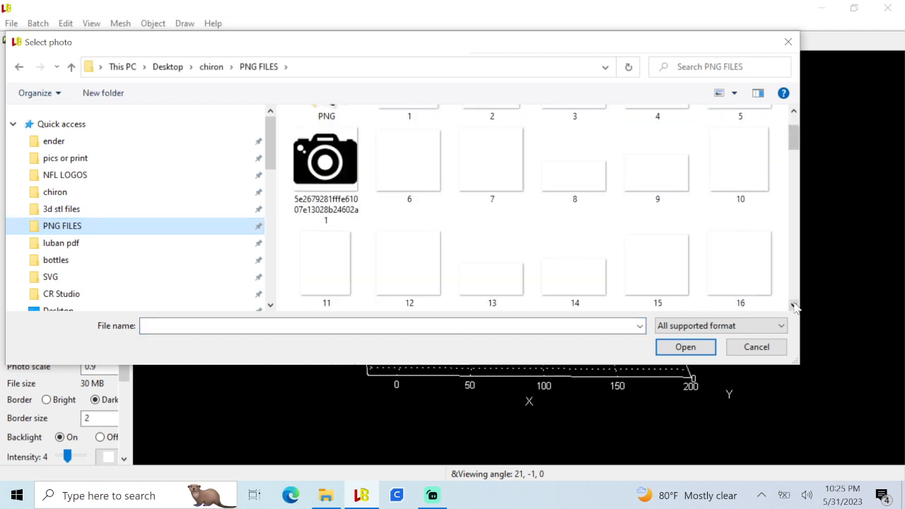
pyautogui.click(794, 305)
pyautogui.click(794, 306)
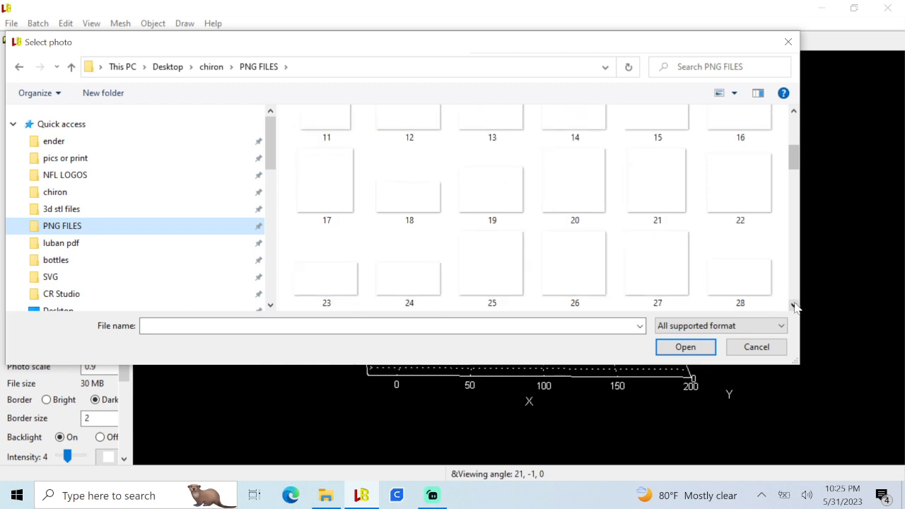
pyautogui.click(794, 306)
pyautogui.click(795, 307)
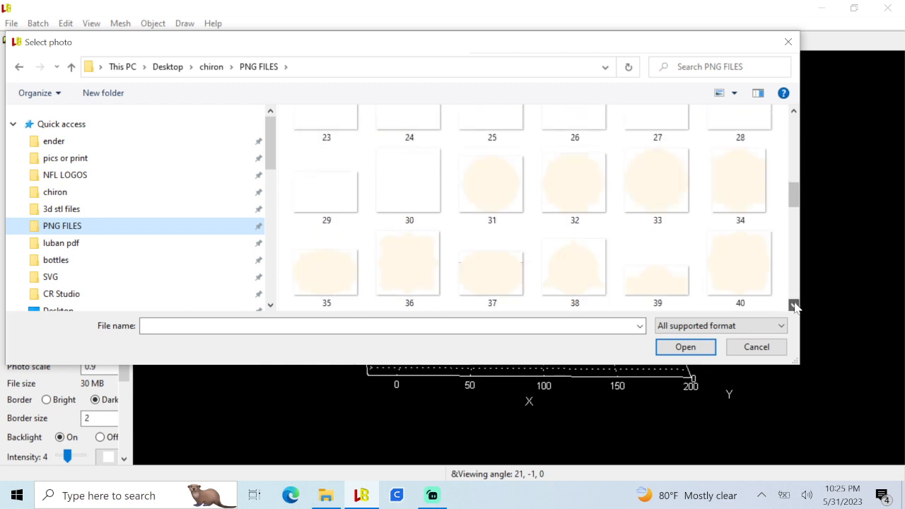
pyautogui.click(794, 306)
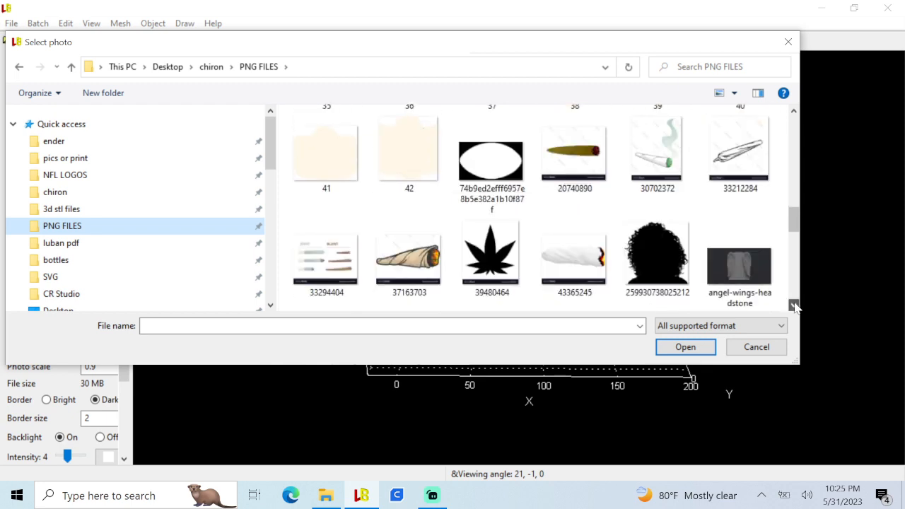
pyautogui.click(794, 306)
pyautogui.click(795, 306)
pyautogui.click(794, 306)
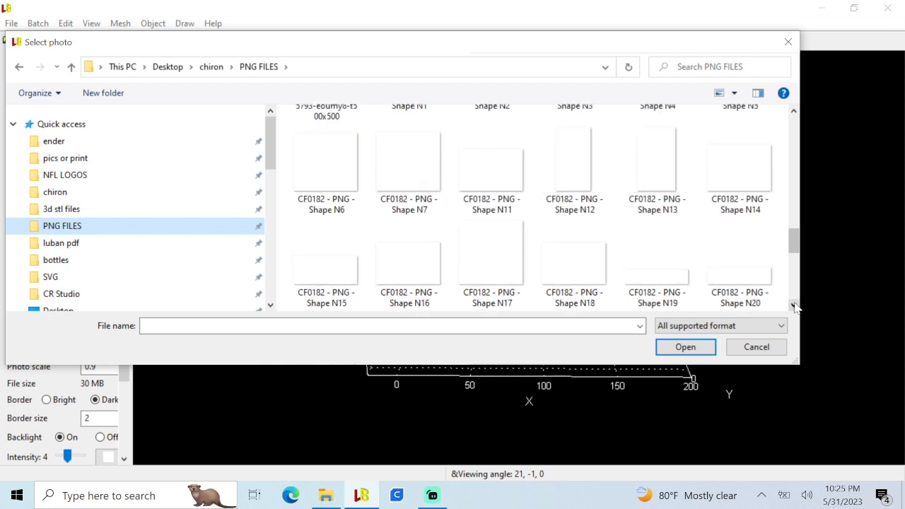
pyautogui.click(795, 306)
pyautogui.click(795, 306)
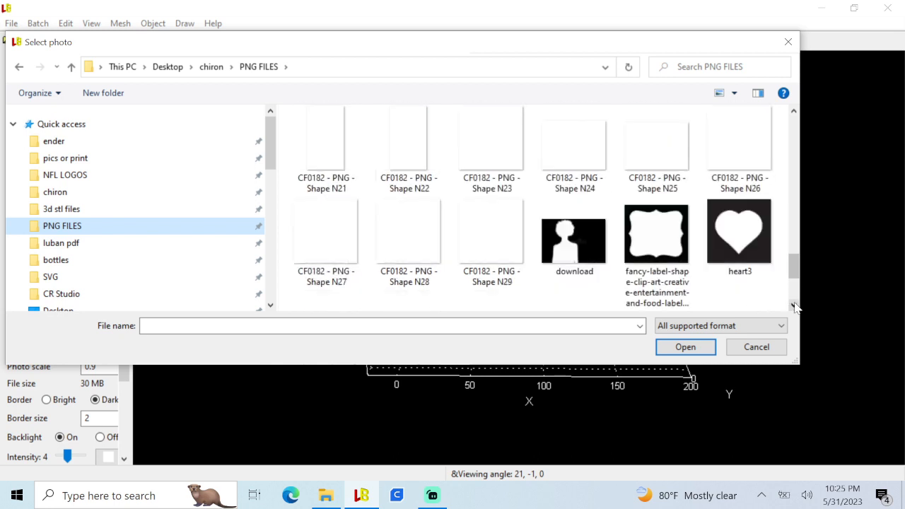
pyautogui.click(743, 239)
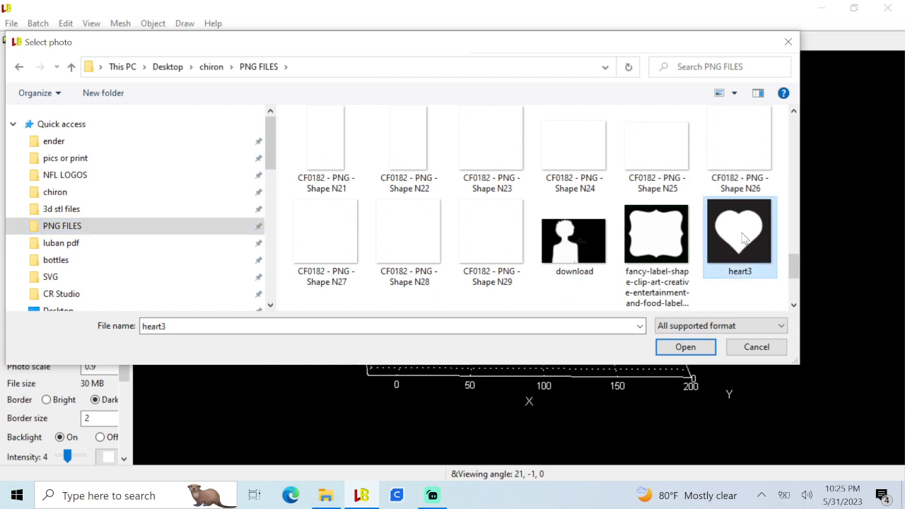
pyautogui.click(685, 347)
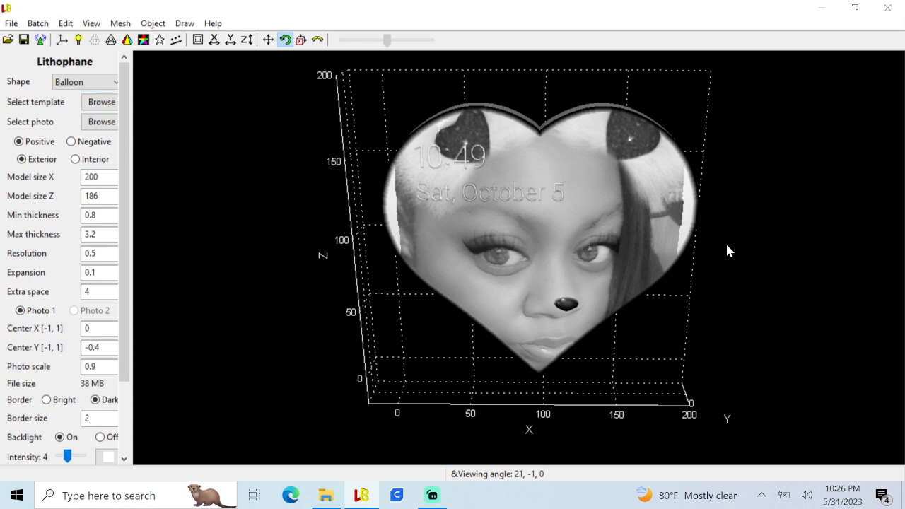
pyautogui.moveTo(681, 263); pyautogui.dragTo(655, 270)
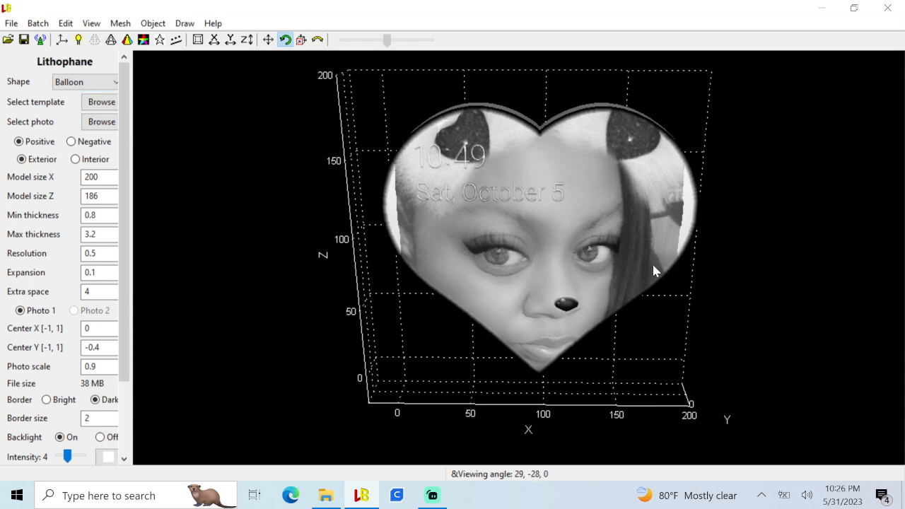
pyautogui.moveTo(608, 288); pyautogui.dragTo(550, 303)
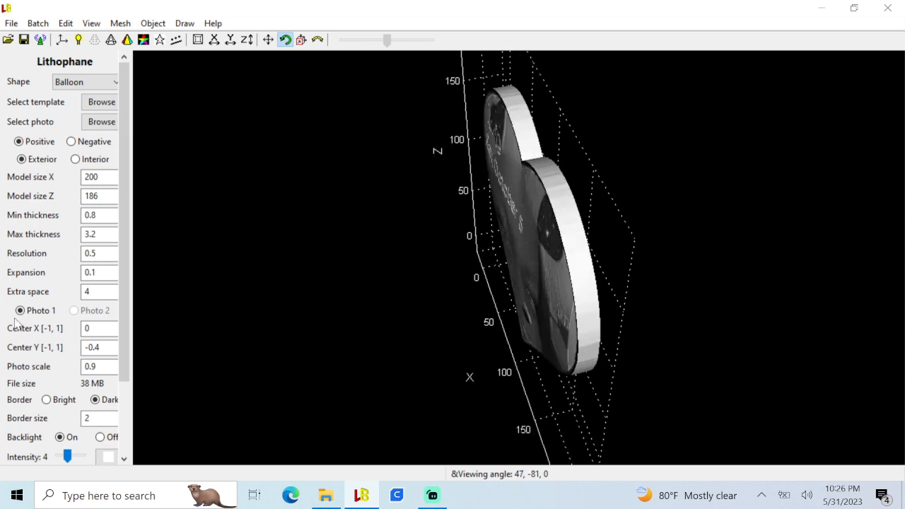
# - Inspect the heart-shaped balloon from an oblique angle and from the front
pyautogui.click(98, 294)
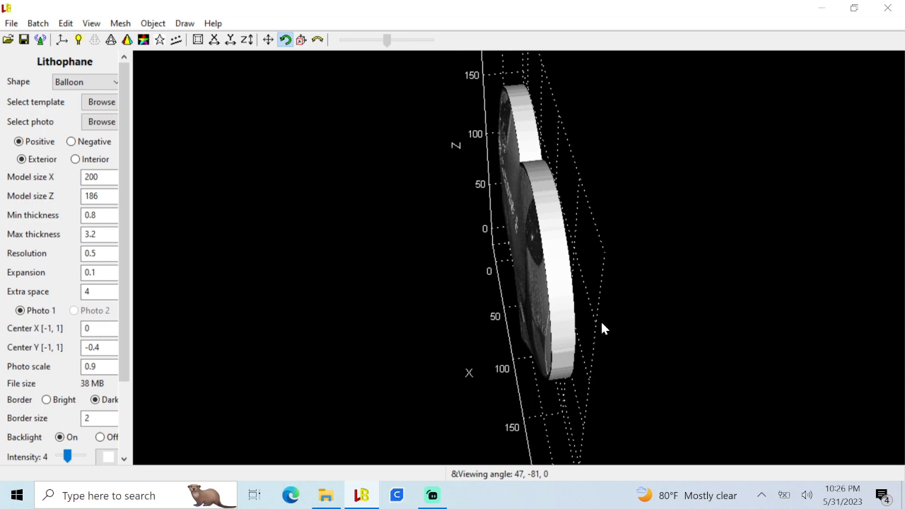
pyautogui.moveTo(602, 323); pyautogui.dragTo(692, 284)
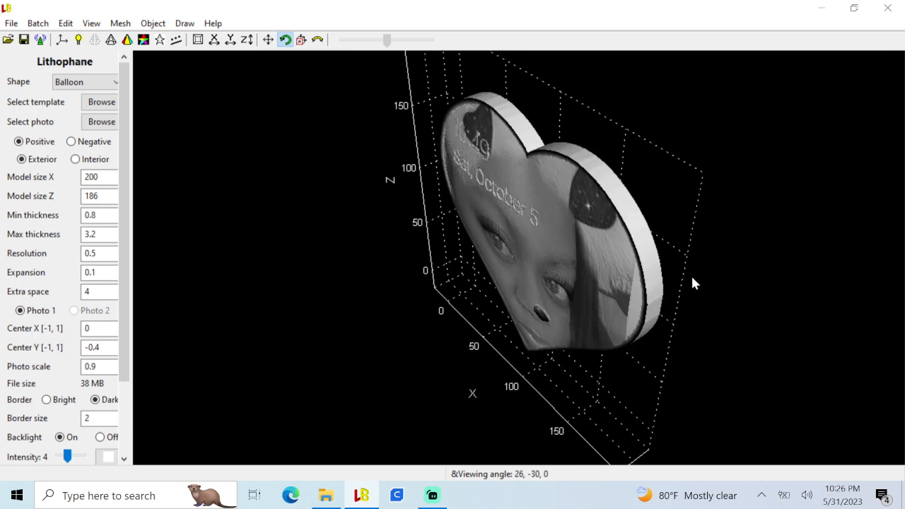
pyautogui.moveTo(730, 234); pyautogui.dragTo(769, 171)
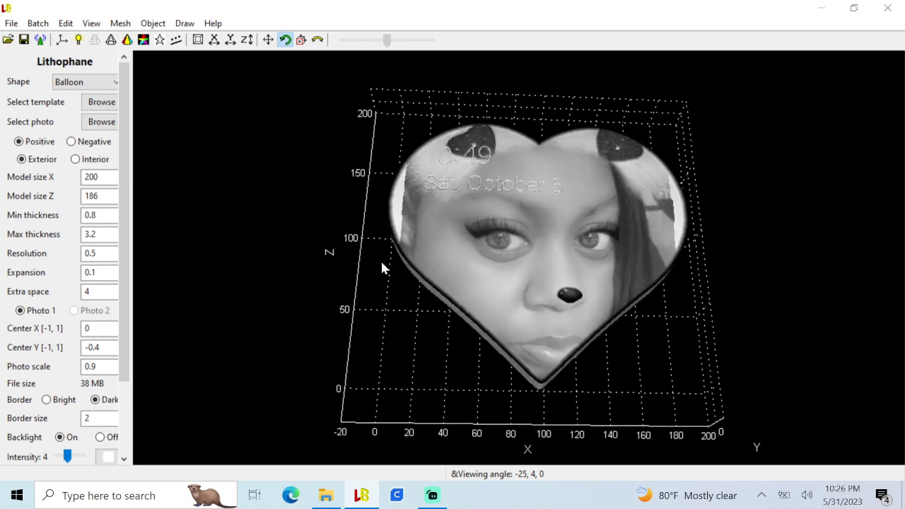
# - Start an STL export of the heart lithophane with the Downloads folder as its destination
pyautogui.click(10, 23)
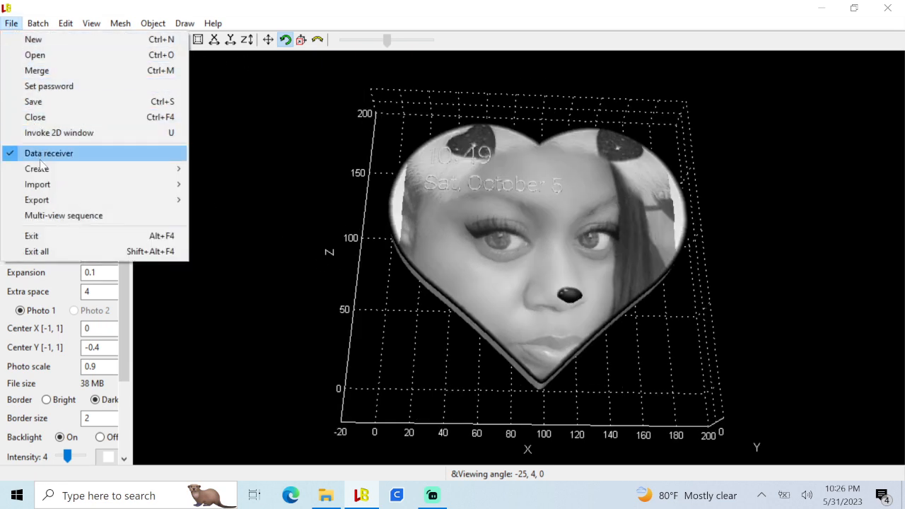
pyautogui.moveTo(54, 204)
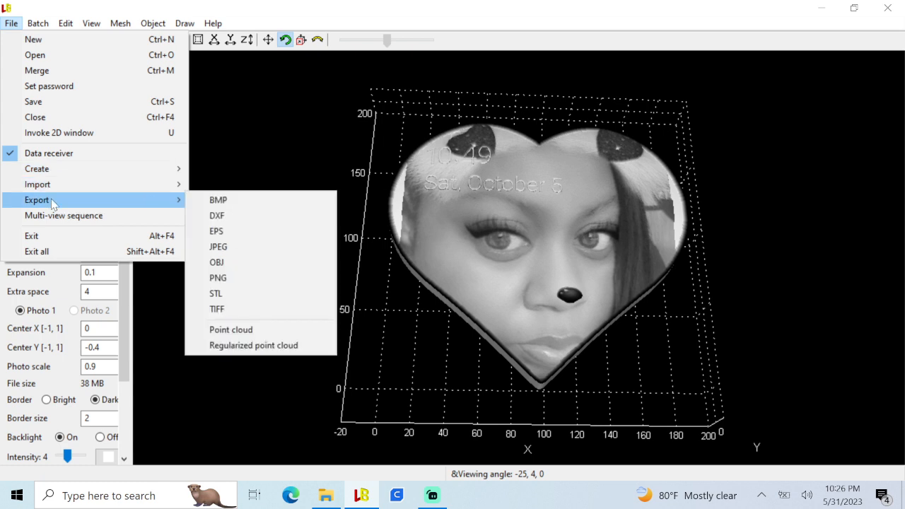
pyautogui.click(242, 293)
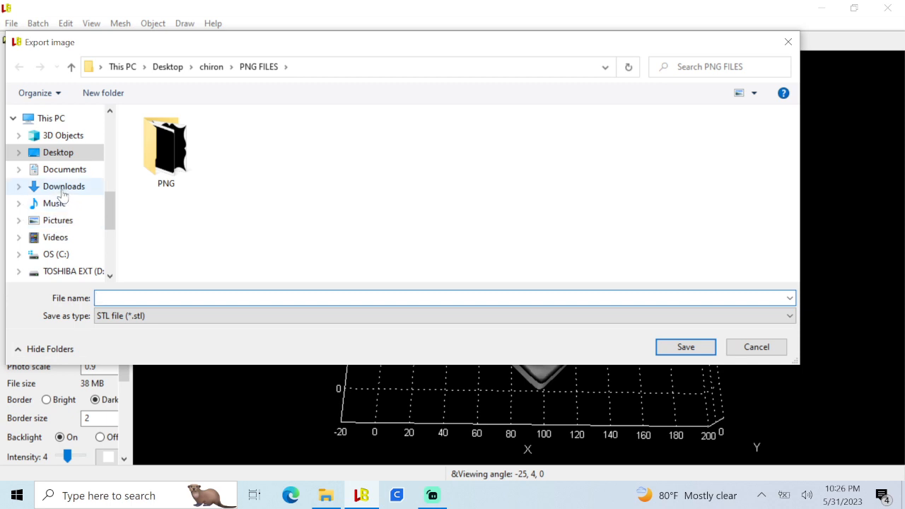
pyautogui.click(62, 188)
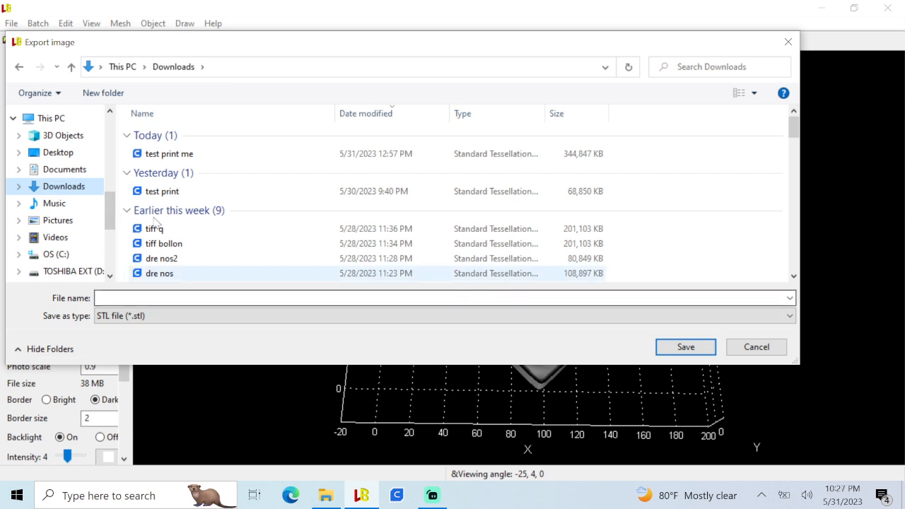
# - Name the STL file "test print wife", based on the existing "test print me" name, and save it
pyautogui.click(166, 154)
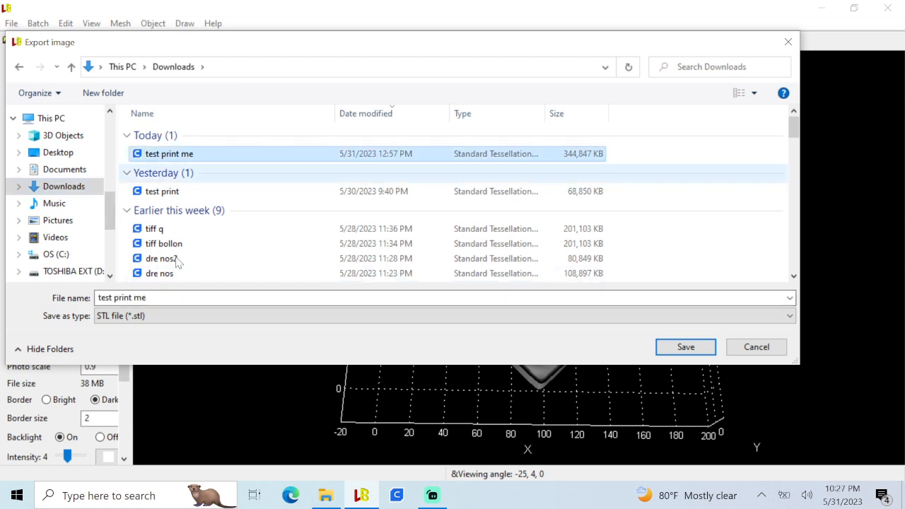
pyautogui.click(162, 297)
pyautogui.click(162, 297)
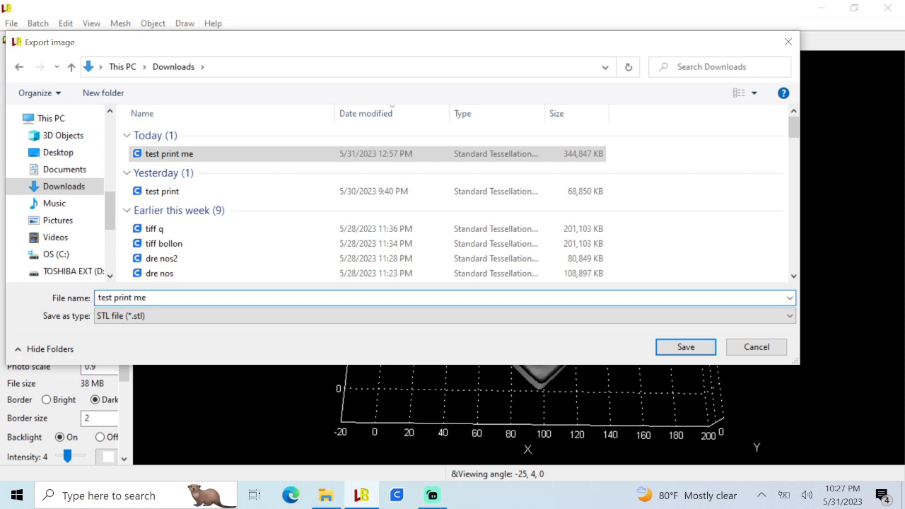
pyautogui.press('BackSpace')
pyautogui.press('BackSpace')
pyautogui.press('BackSpace')
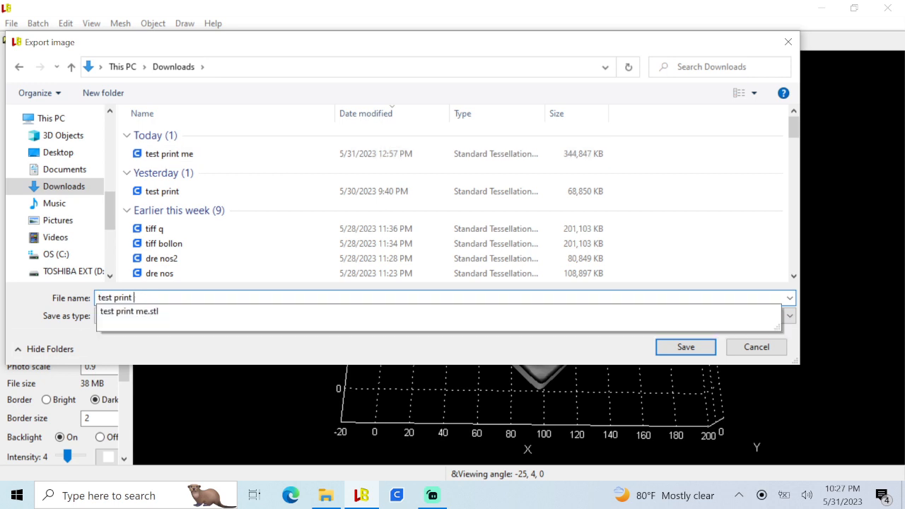
pyautogui.write('w')
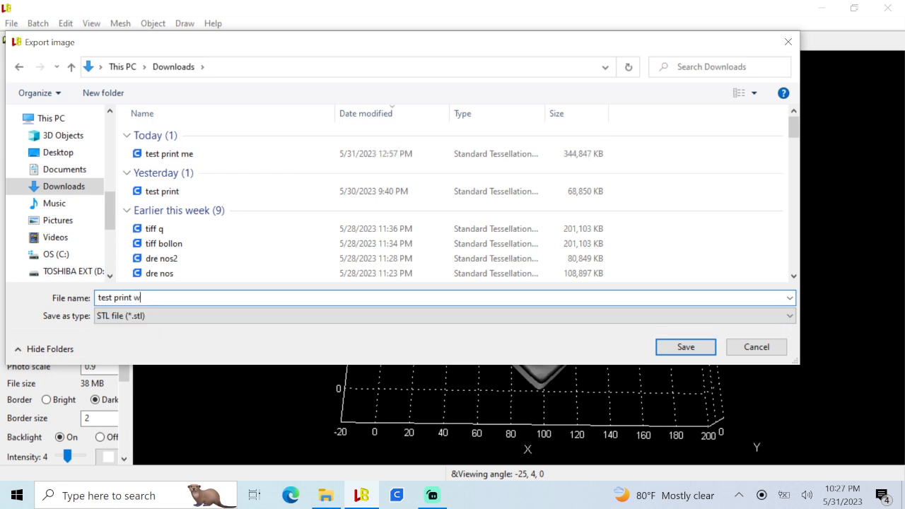
pyautogui.write('ife')
pyautogui.click(685, 346)
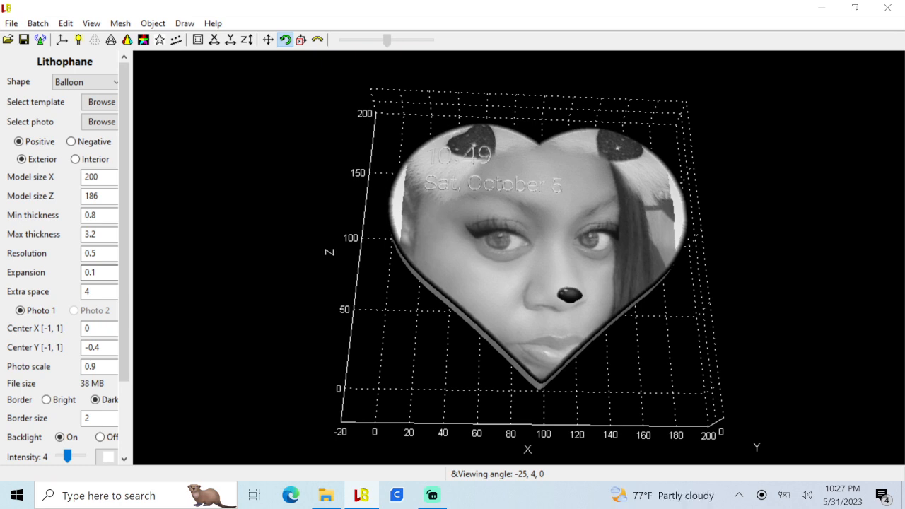
# - Start selecting a new balloon template and go to the PNG FILES folder
pyautogui.click(107, 102)
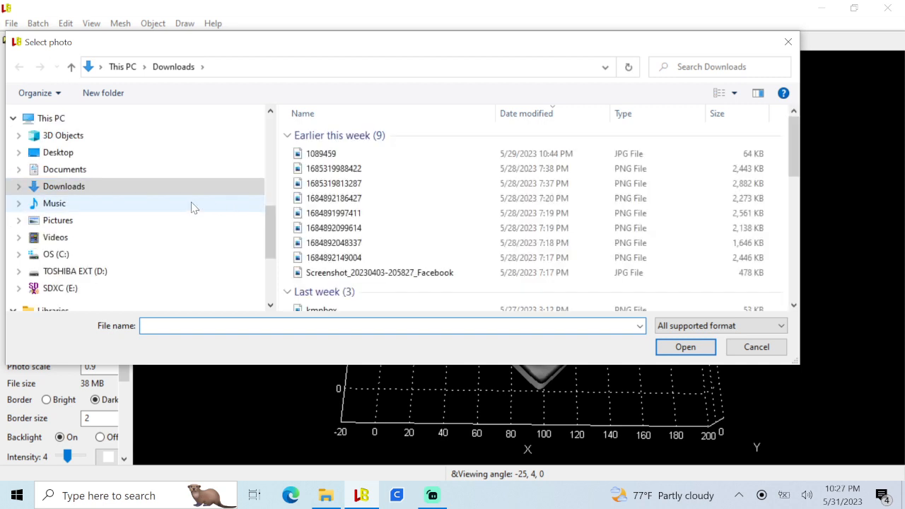
pyautogui.scroll(3, 196, 210)
pyautogui.scroll(2, 191, 208)
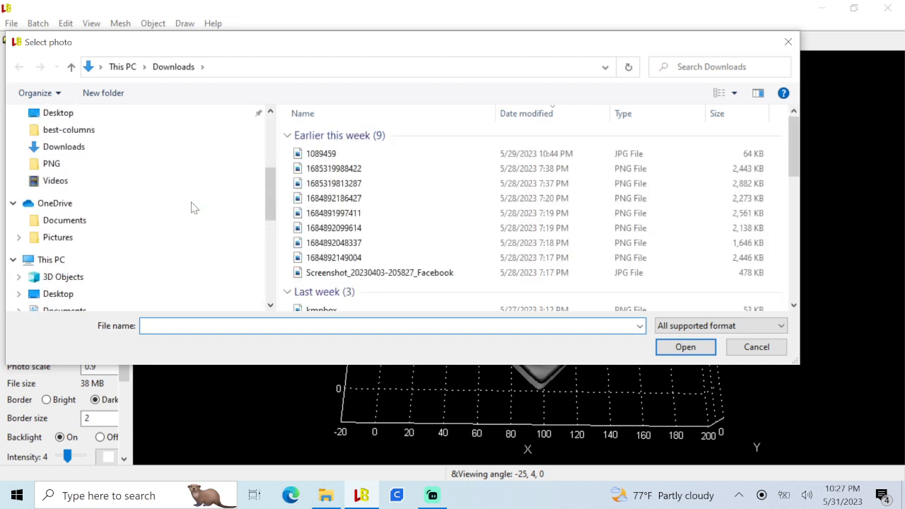
pyautogui.scroll(2, 193, 207)
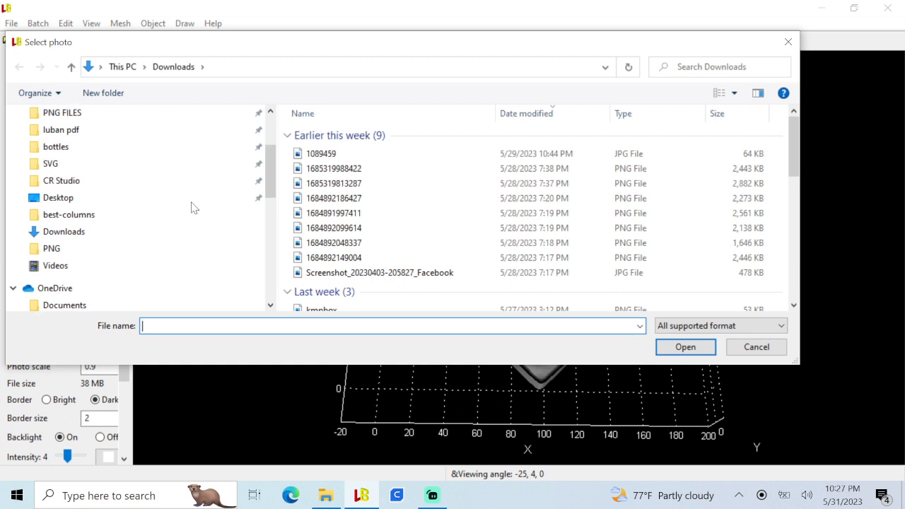
pyautogui.click(105, 129)
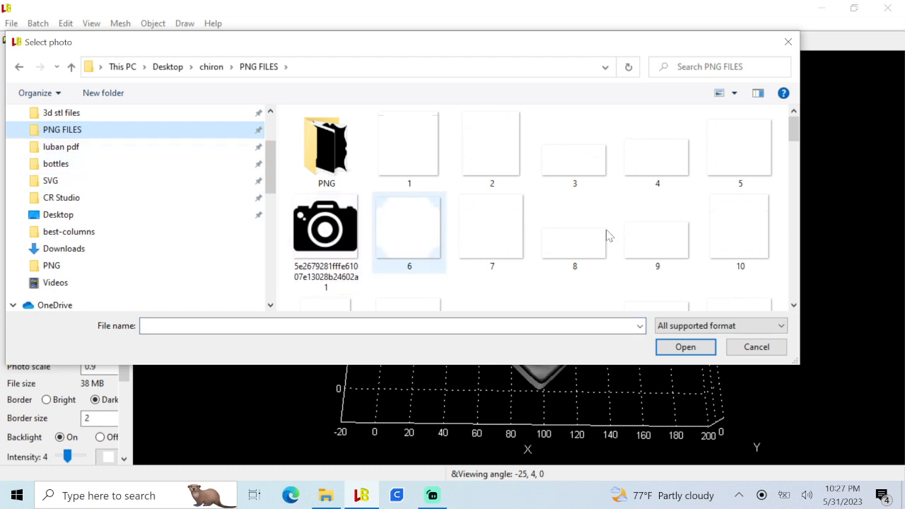
# - Show all file types and load the black-and-white four-petal image 6 as the template
pyautogui.click(781, 327)
pyautogui.click(677, 393)
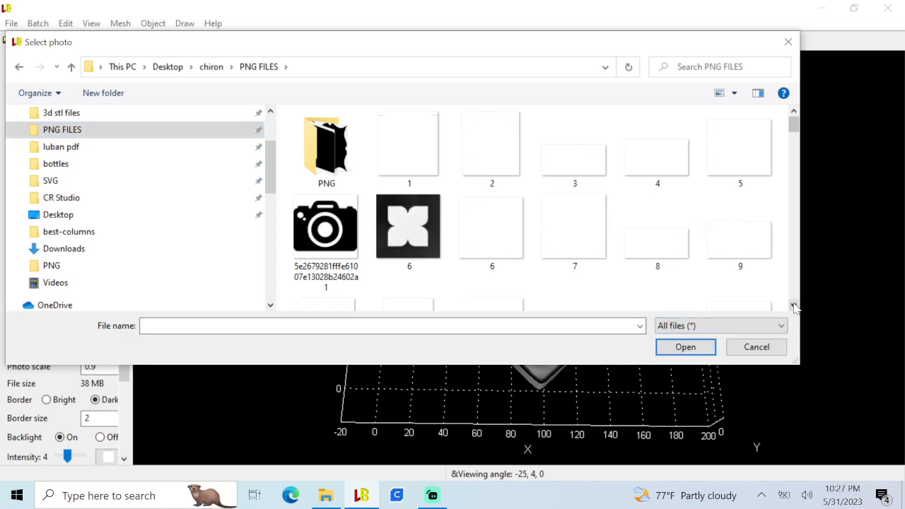
pyautogui.click(402, 227)
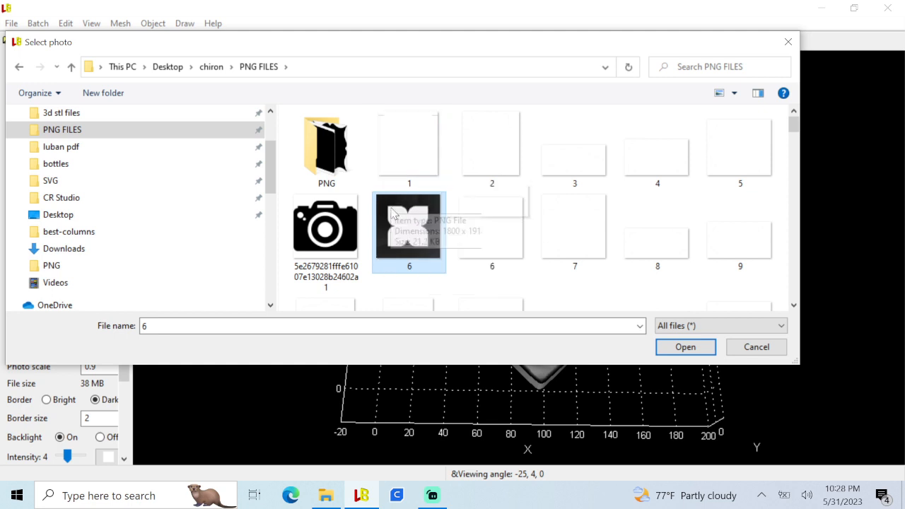
pyautogui.click(685, 347)
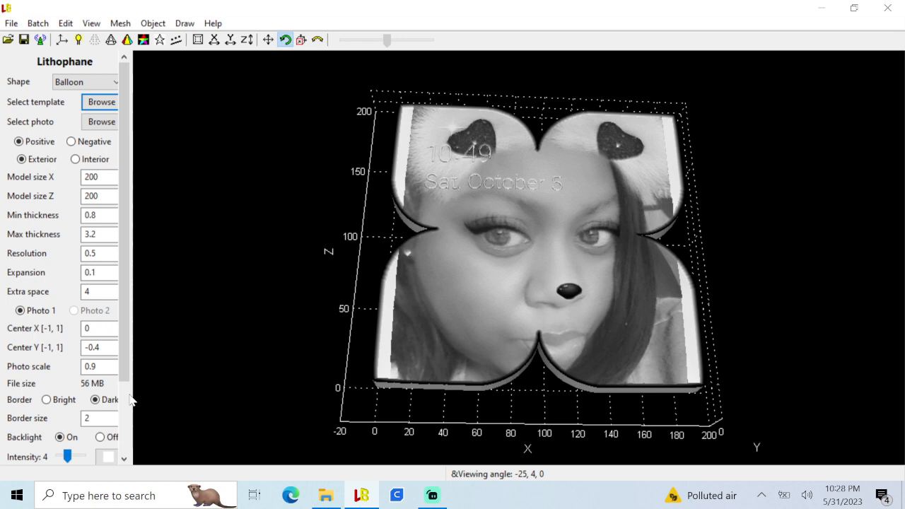
# - Try a photo scale of 0.10 on the four-petal lithophane
pyautogui.click(102, 366)
pyautogui.press('BackSpace')
pyautogui.write('10')
pyautogui.moveTo(132, 257); pyautogui.dragTo(135, 257)
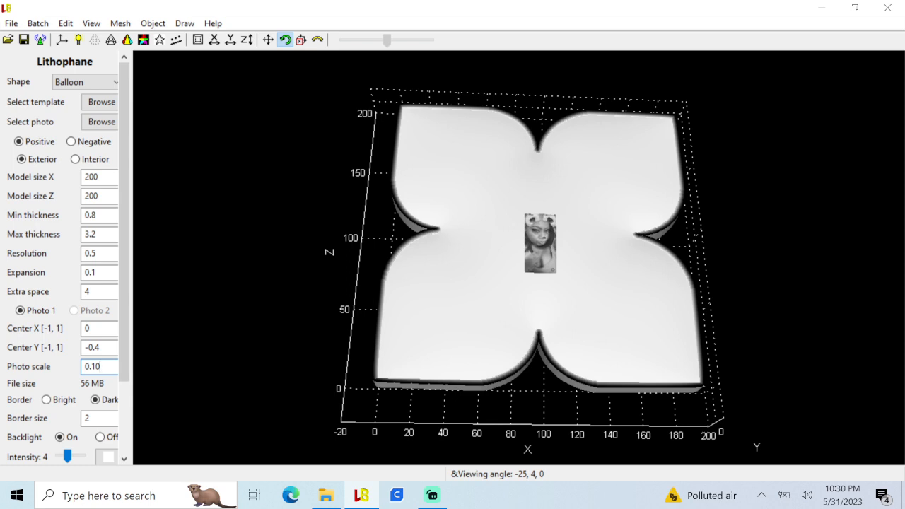
# - Restore the photo scale of the four-petal lithophane to 0.9
pyautogui.press('BackSpace')
pyautogui.press('BackSpace')
pyautogui.write('9')
pyautogui.moveTo(131, 258); pyautogui.dragTo(134, 258)
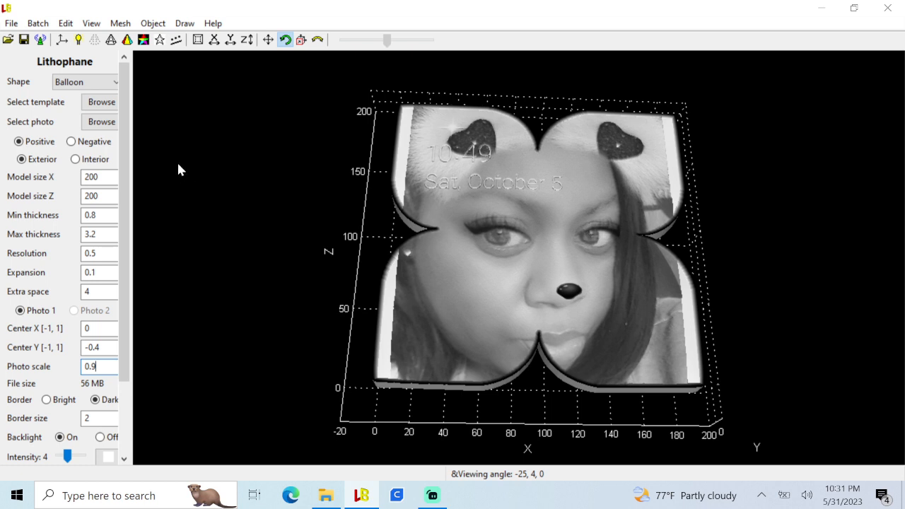
# - Browse the PNG FILES folder for other usable template shapes, selecting the fancy label image
pyautogui.click(103, 103)
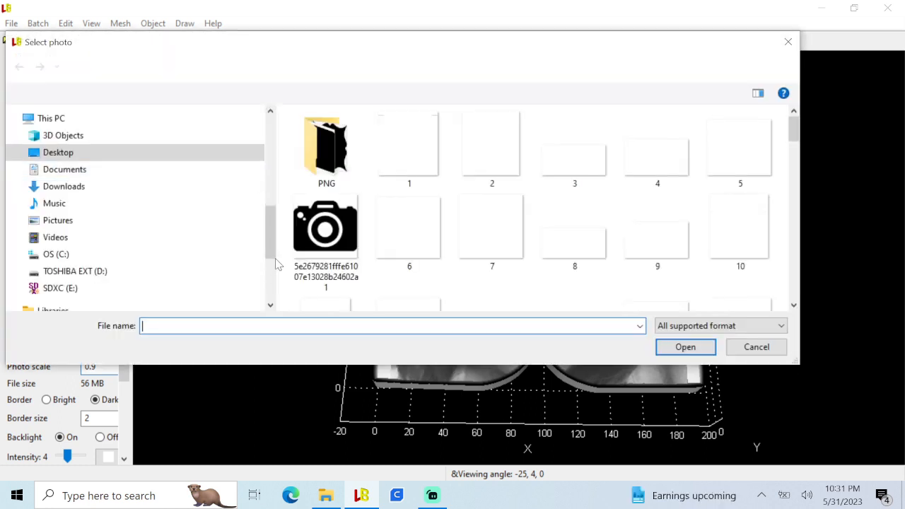
pyautogui.click(794, 305)
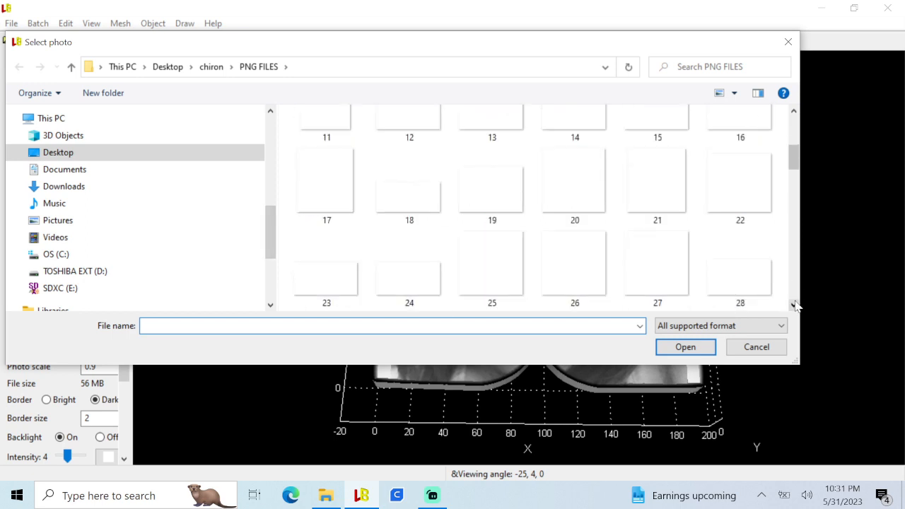
pyautogui.click(794, 305)
pyautogui.click(794, 305)
pyautogui.click(794, 305)
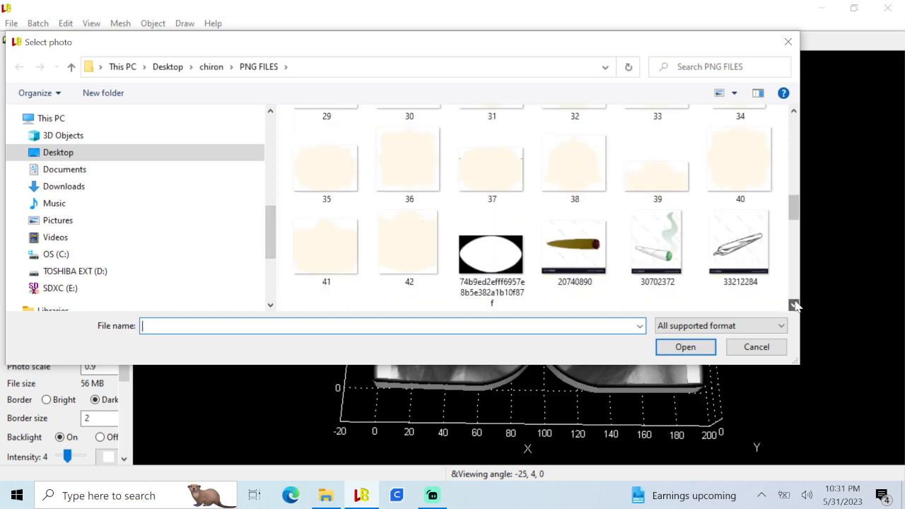
pyautogui.click(794, 304)
pyautogui.click(794, 305)
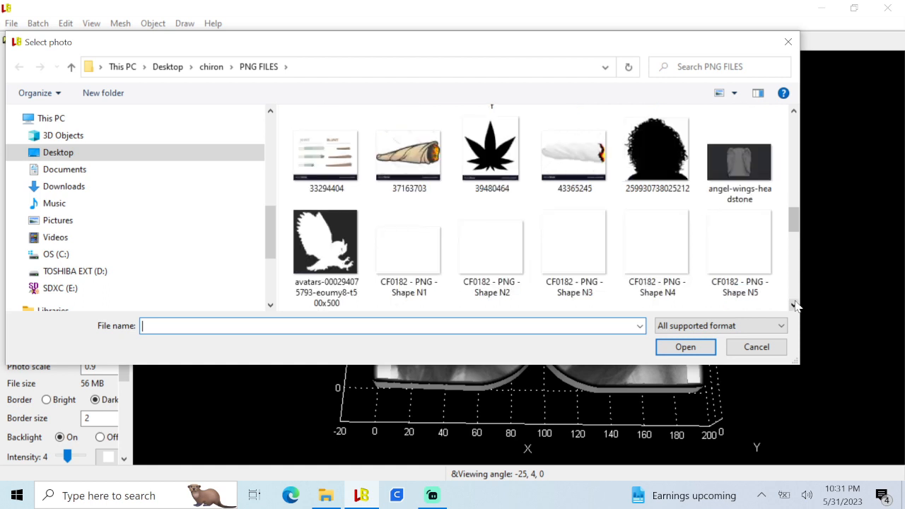
pyautogui.click(794, 305)
pyautogui.click(794, 305)
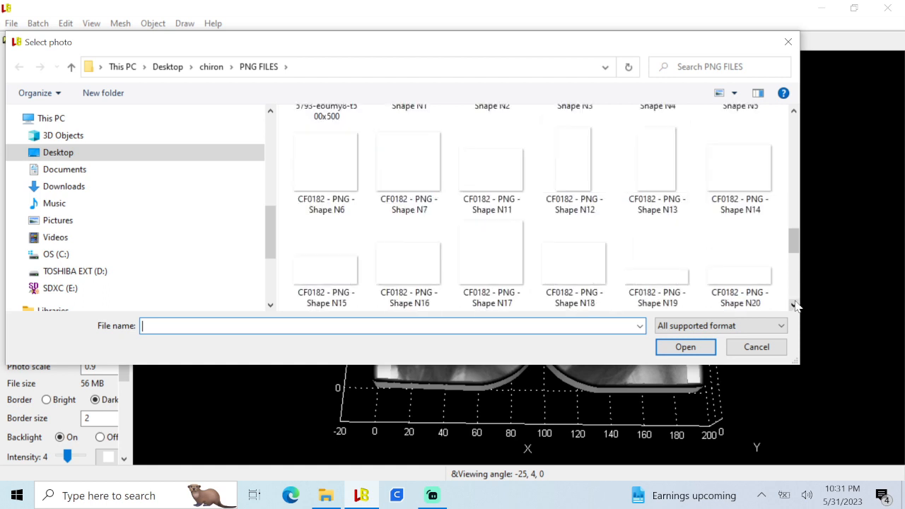
pyautogui.click(794, 305)
pyautogui.click(793, 305)
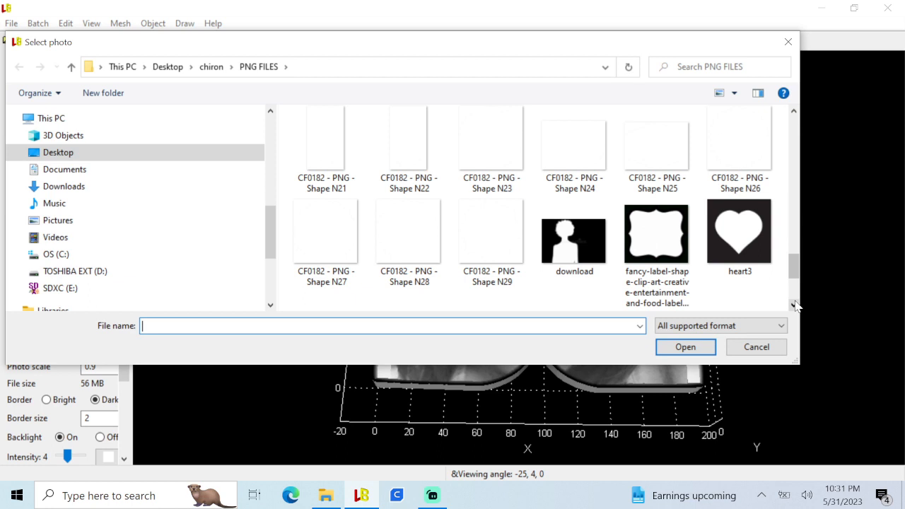
pyautogui.click(644, 240)
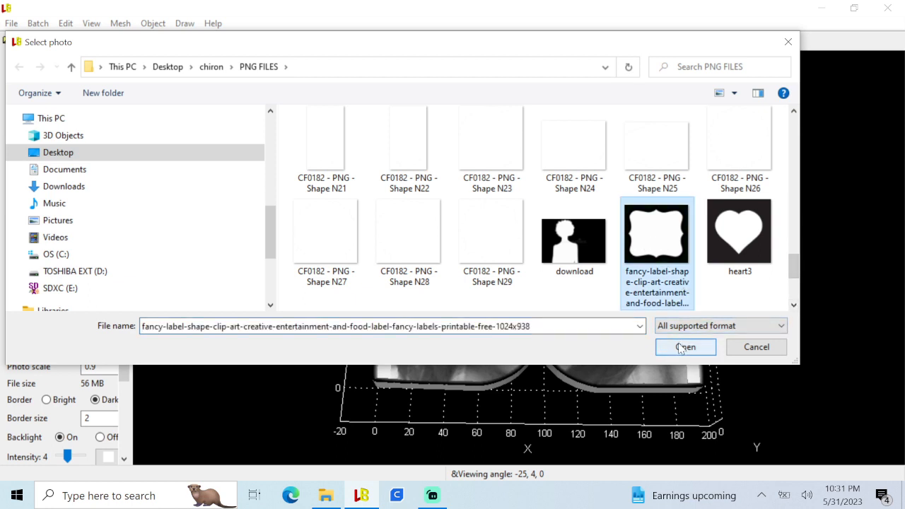
pyautogui.click(794, 304)
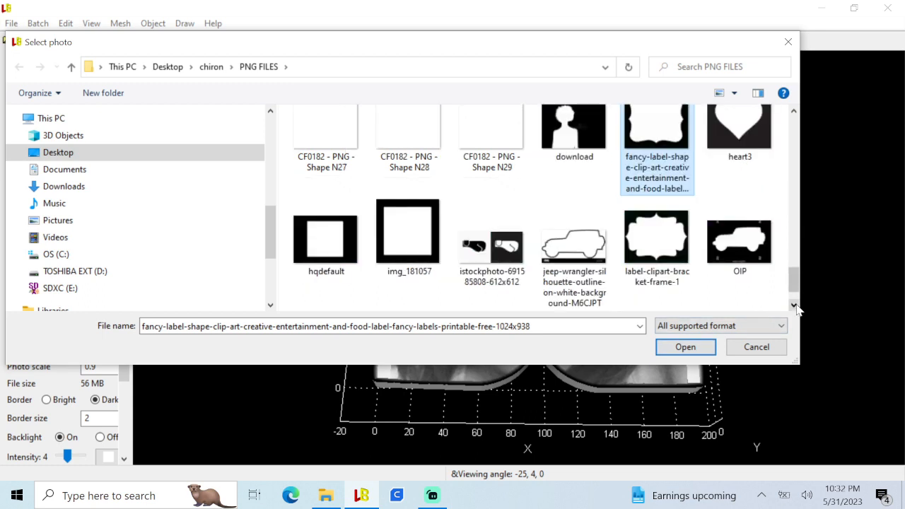
pyautogui.click(793, 305)
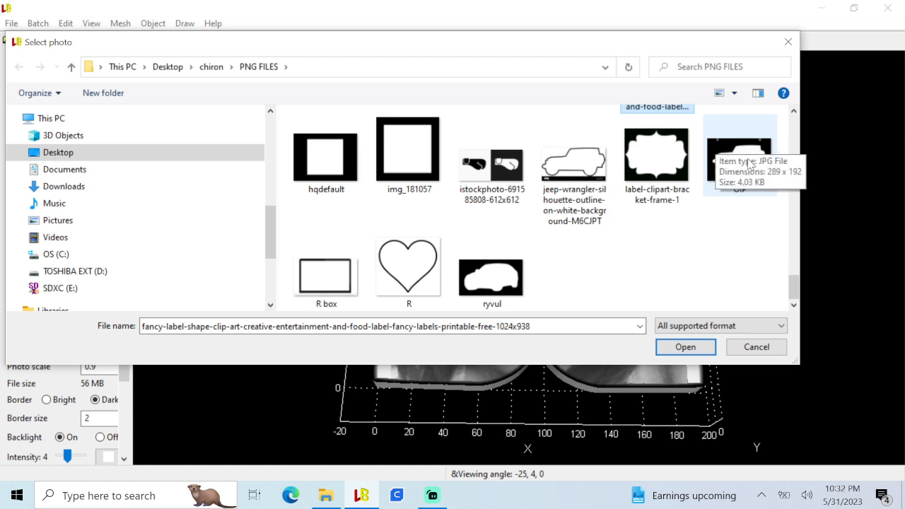
pyautogui.click(794, 112)
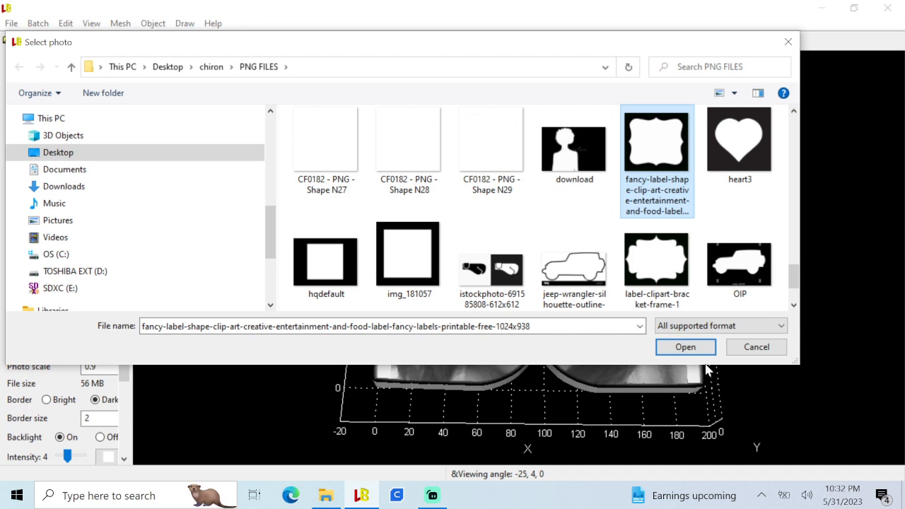
pyautogui.click(432, 495)
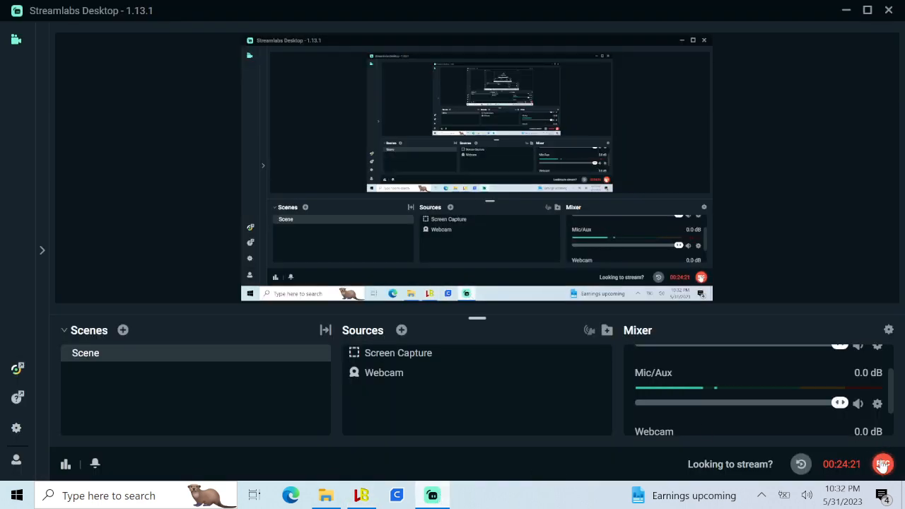